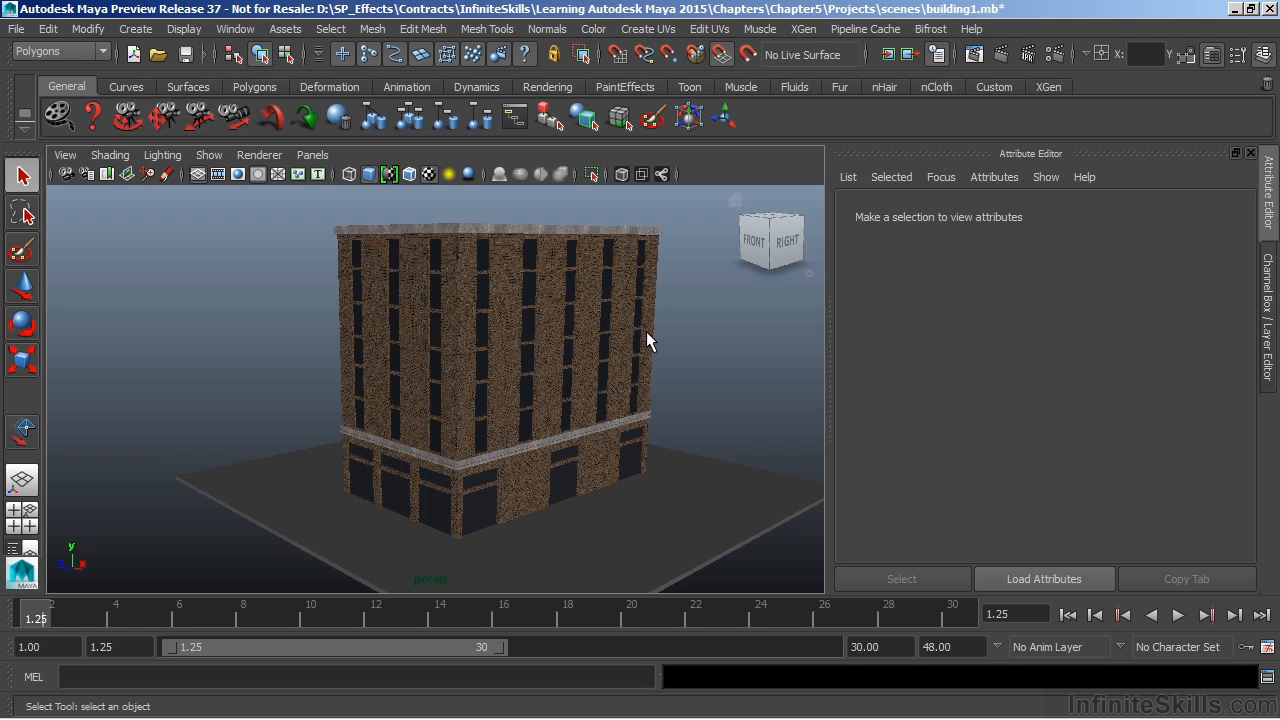
Step: Open the render settings and set the renderer to Maya Hardware 2.0
{"action": "left_click", "coordinate": [1055, 53]}
{"action": "left_click_drag", "start_coordinate": [822, 37], "coordinate": [868, 21]}
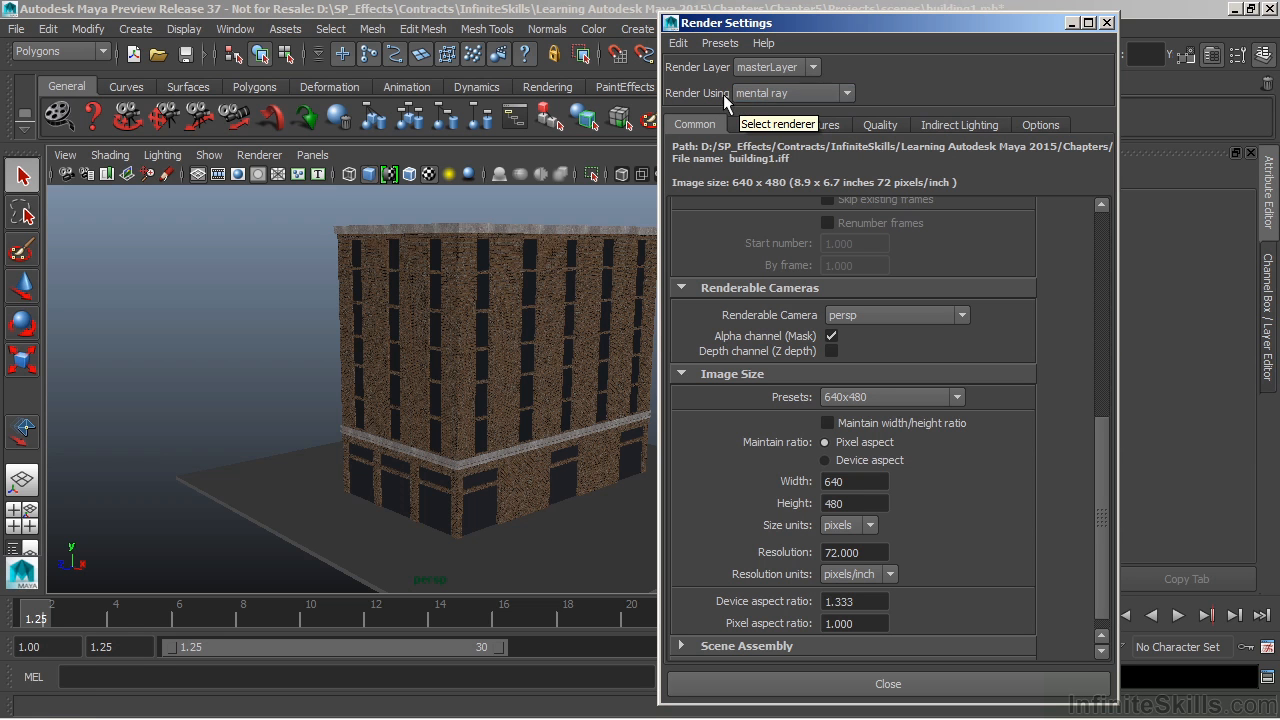
{"action": "left_click", "coordinate": [845, 93]}
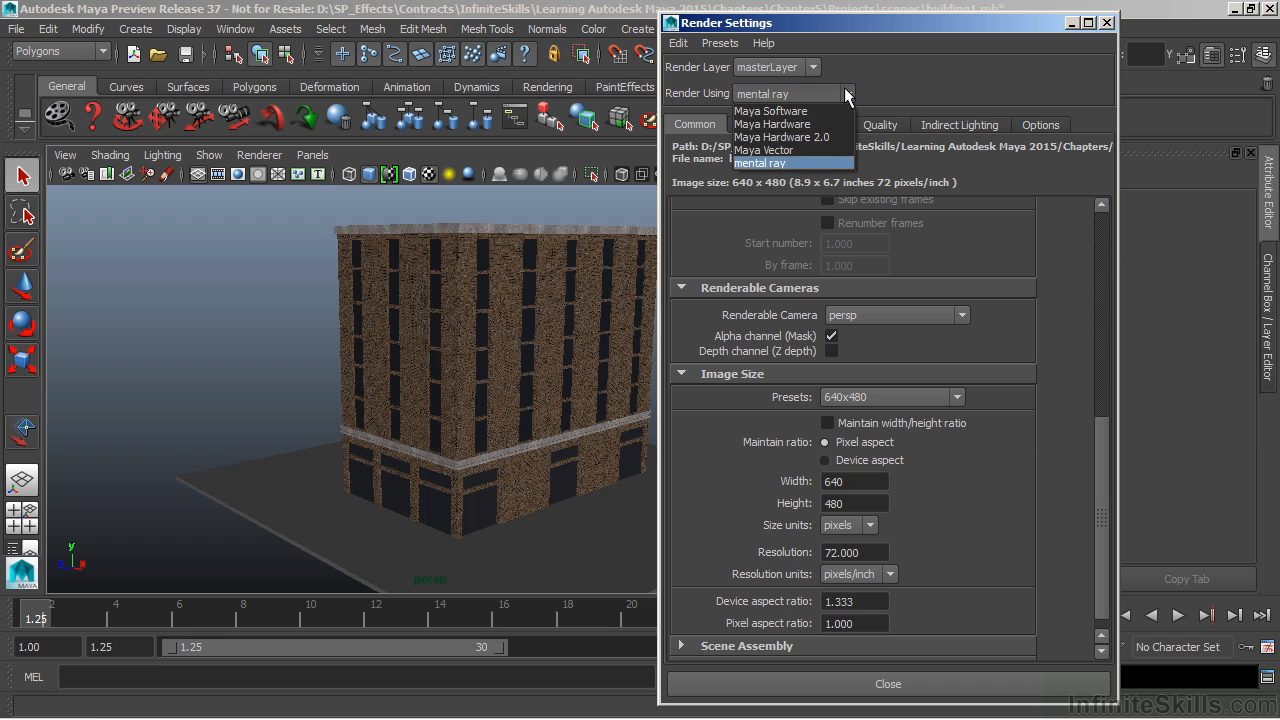
{"action": "left_click", "coordinate": [805, 135]}
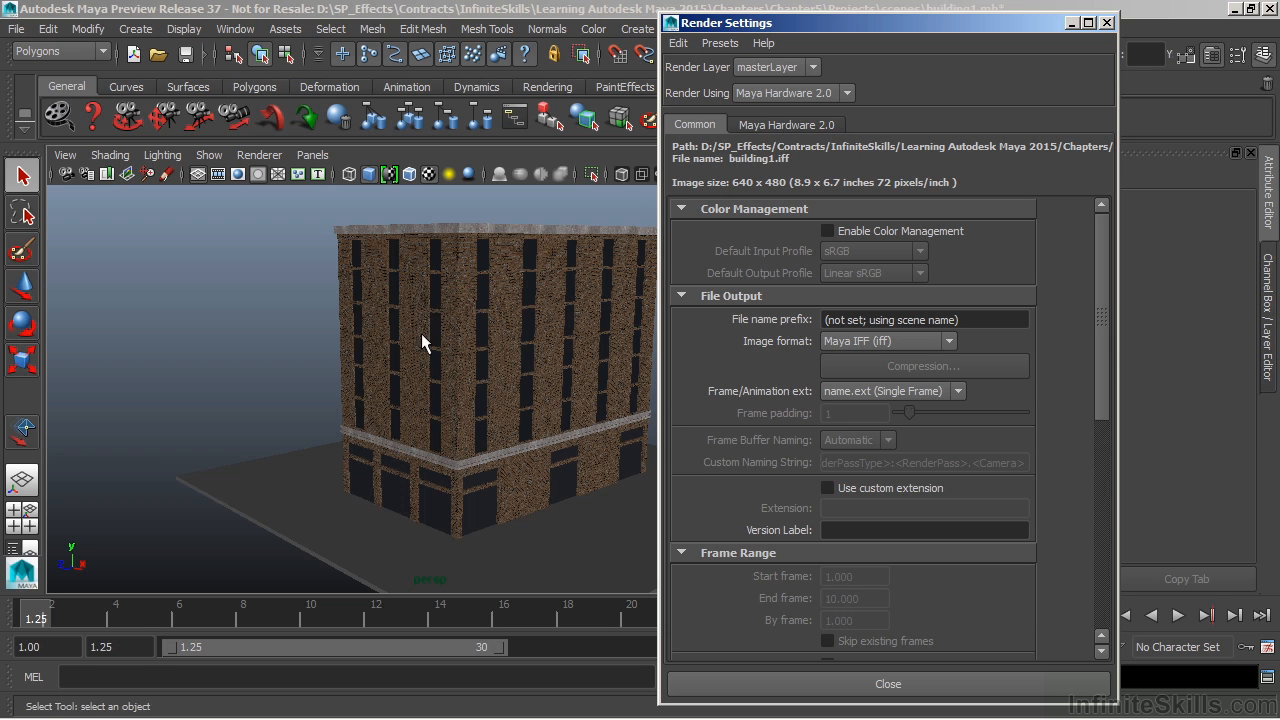
Step: Switch the perspective panel's renderer to Viewport 2.0 and move the Render Settings window clear of the building
{"action": "left_click", "coordinate": [266, 157]}
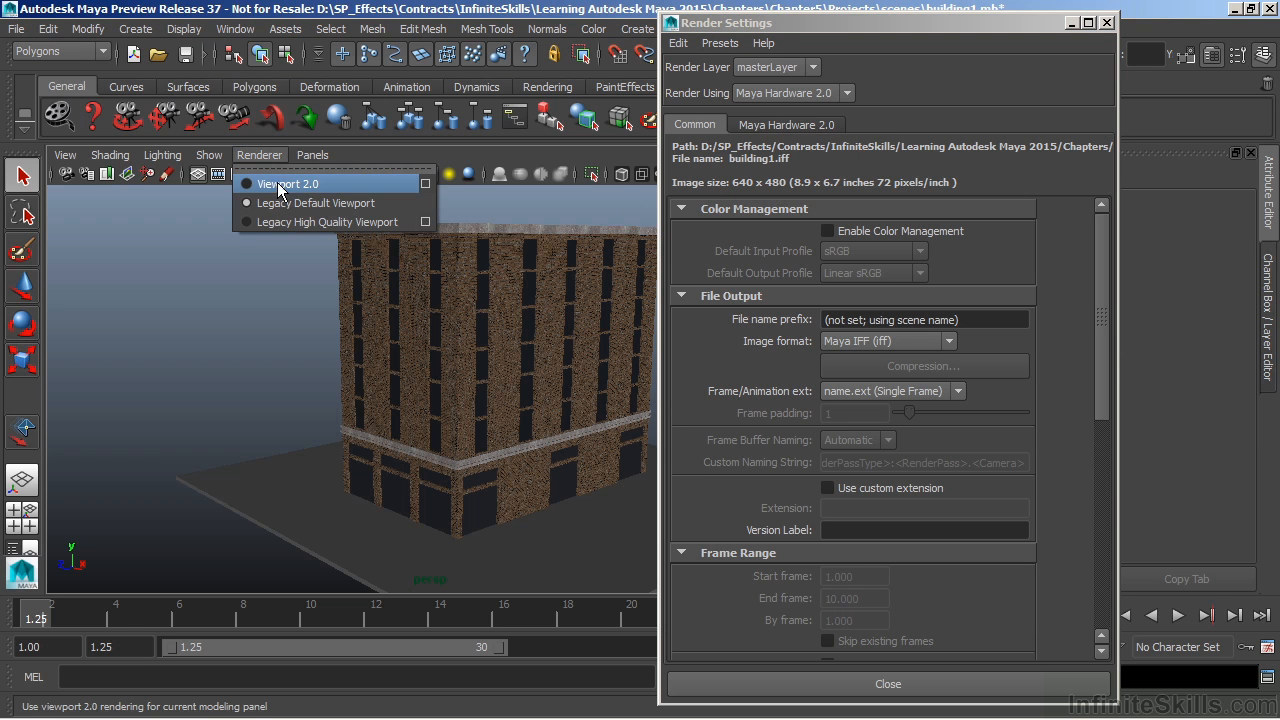
{"action": "left_click", "coordinate": [297, 184]}
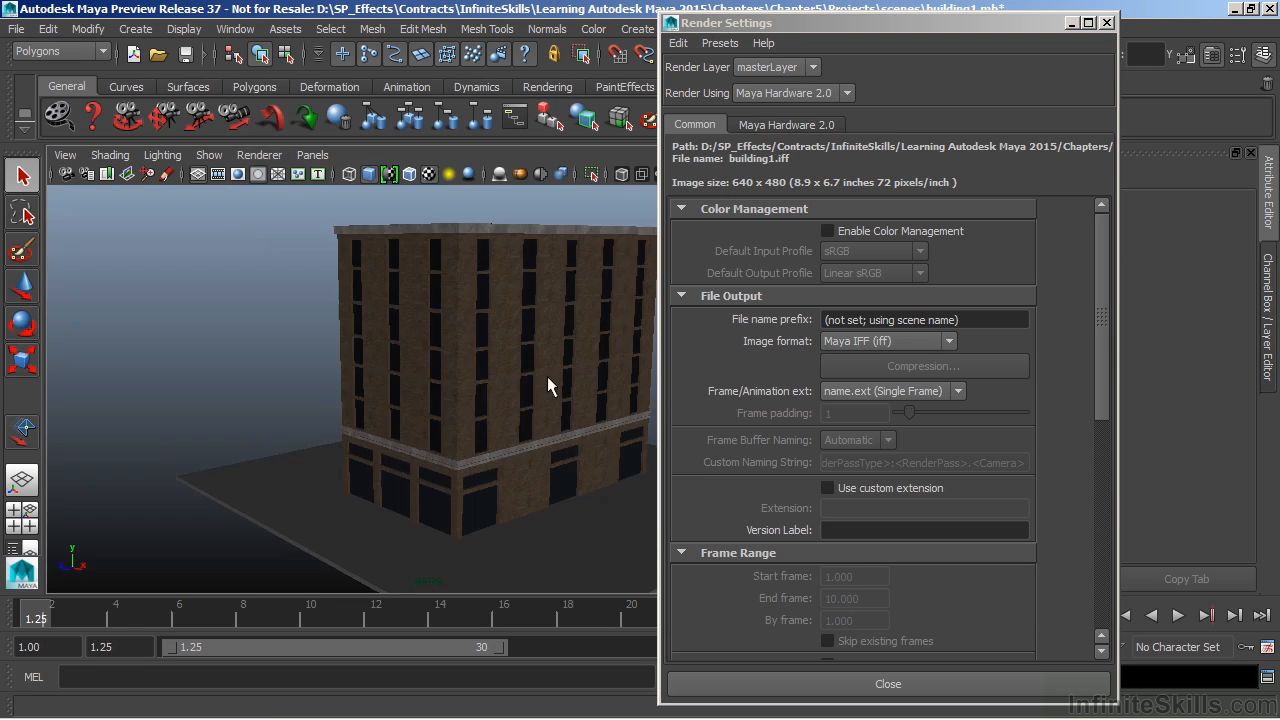
{"action": "left_click_drag", "start_coordinate": [730, 22], "coordinate": [824, 20]}
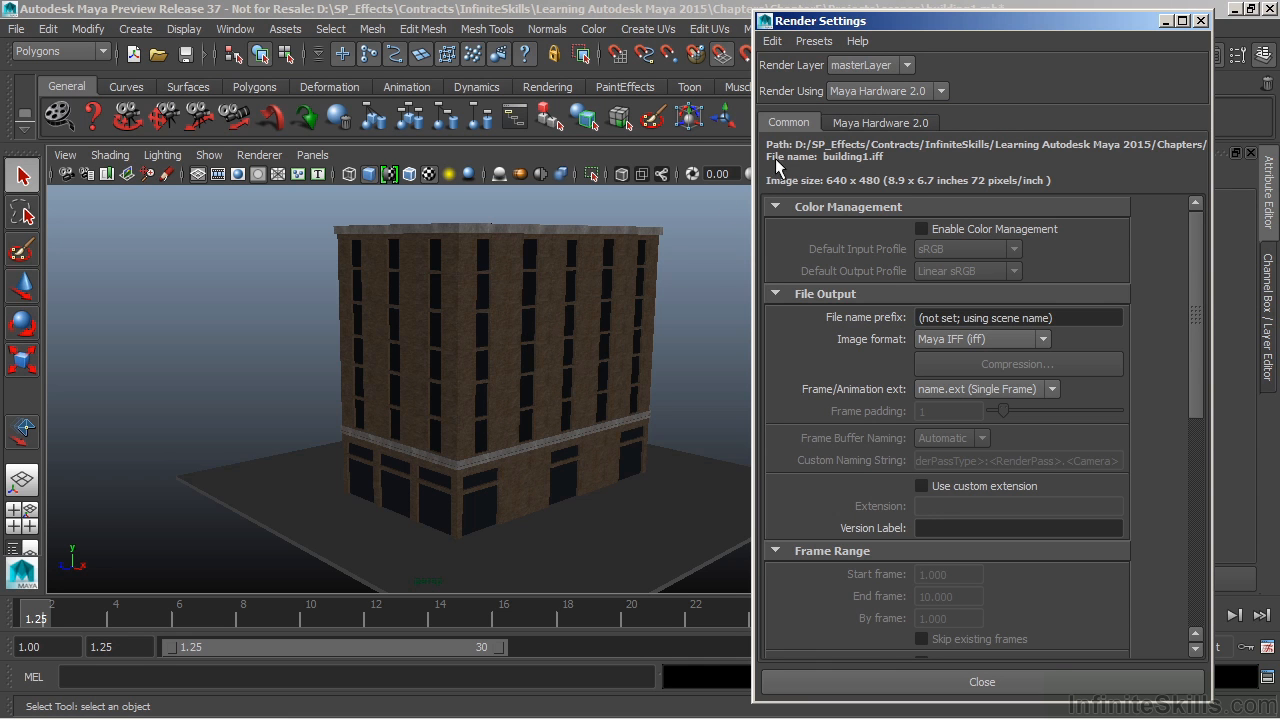
Step: Enable Screen-space Ambient Occlusion in the Maya Hardware 2.0 render settings
{"action": "left_click", "coordinate": [882, 123]}
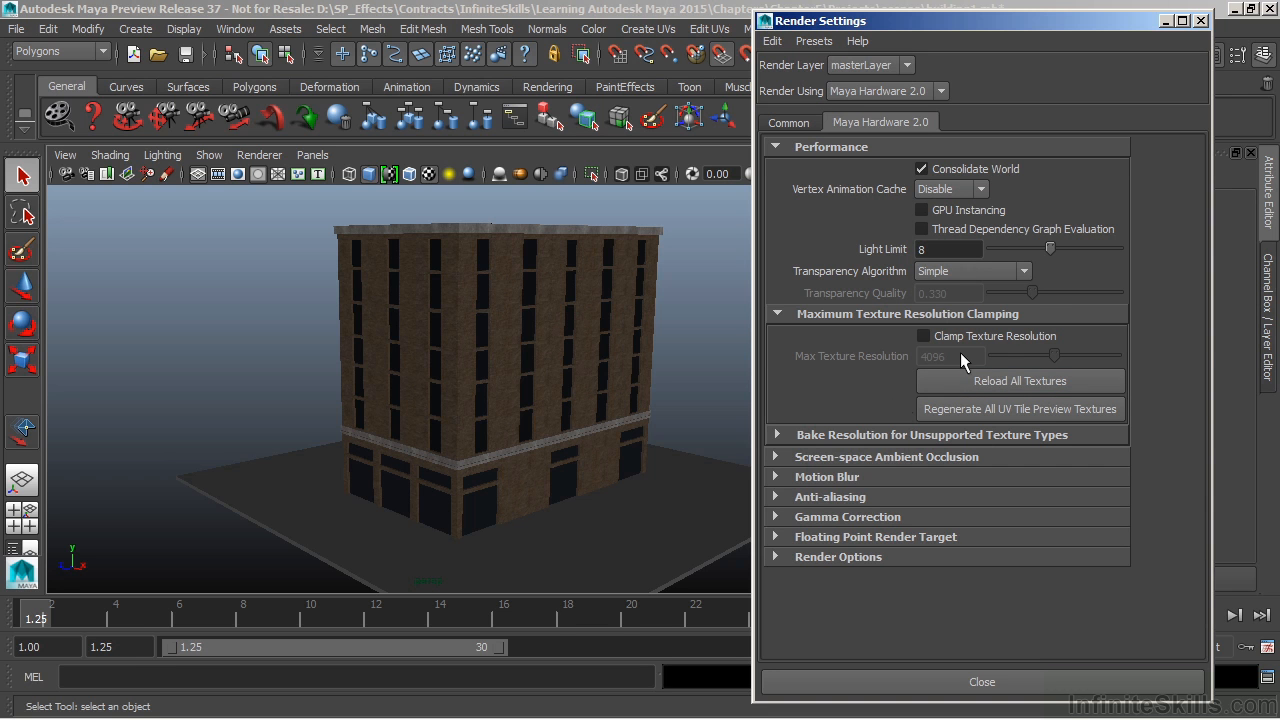
{"action": "left_click_drag", "start_coordinate": [753, 271], "coordinate": [829, 271]}
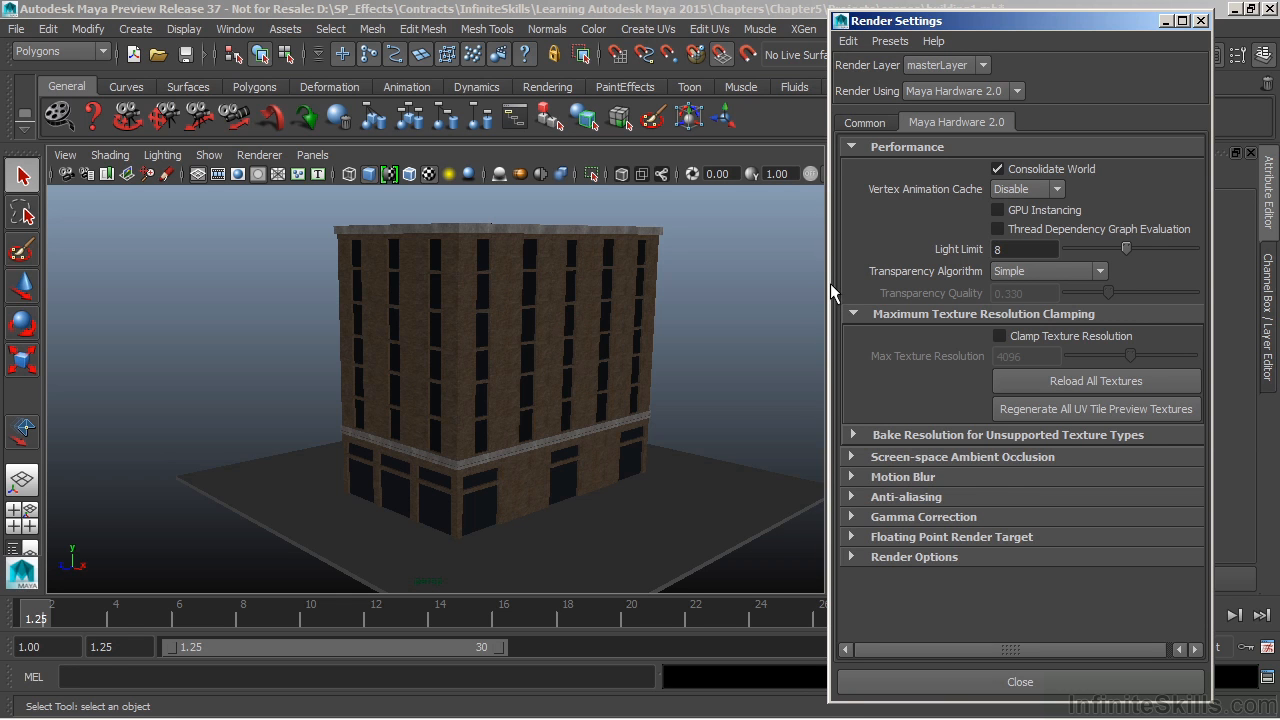
{"action": "left_click_drag", "start_coordinate": [829, 291], "coordinate": [804, 291]}
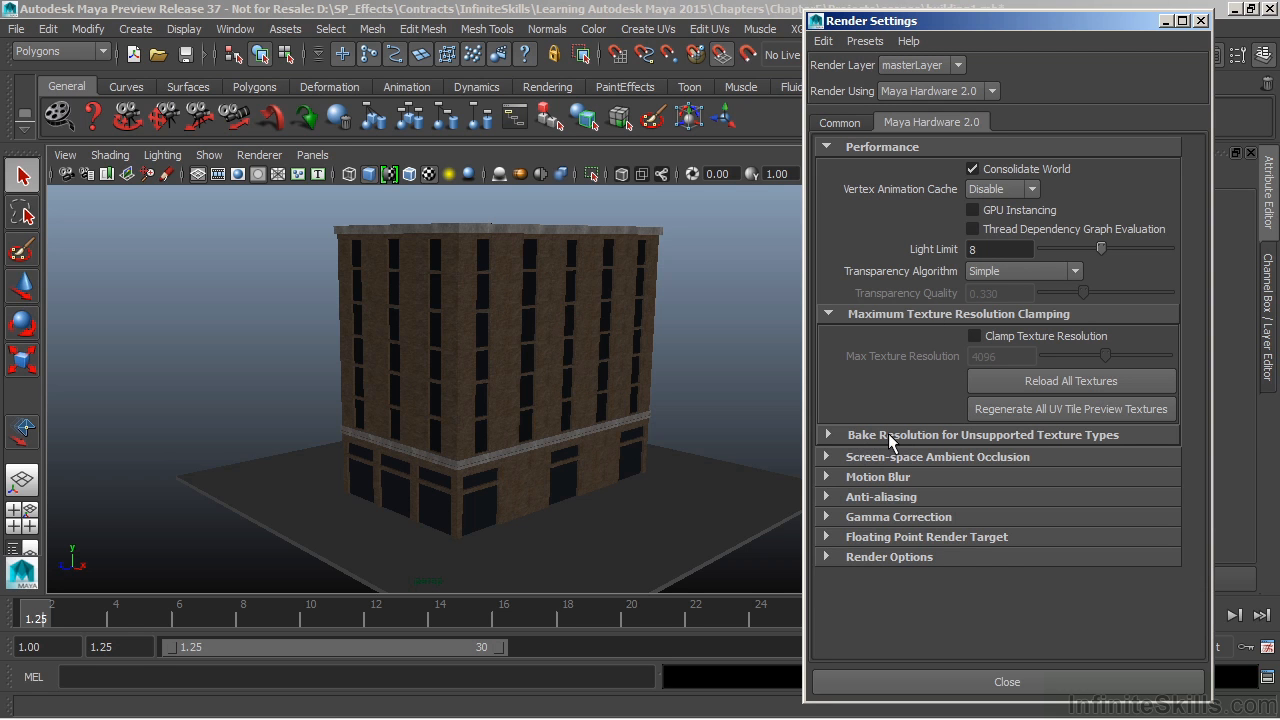
{"action": "left_click", "coordinate": [856, 457]}
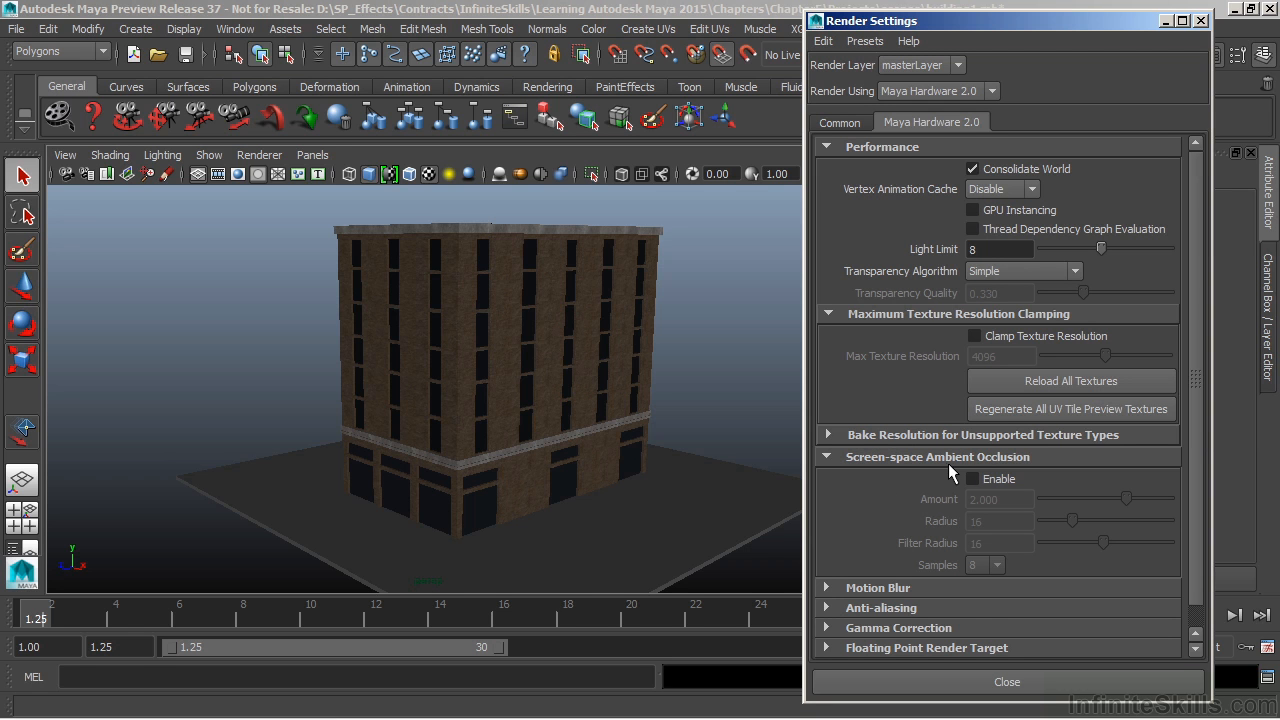
{"action": "left_click_drag", "start_coordinate": [1196, 385], "coordinate": [1207, 462]}
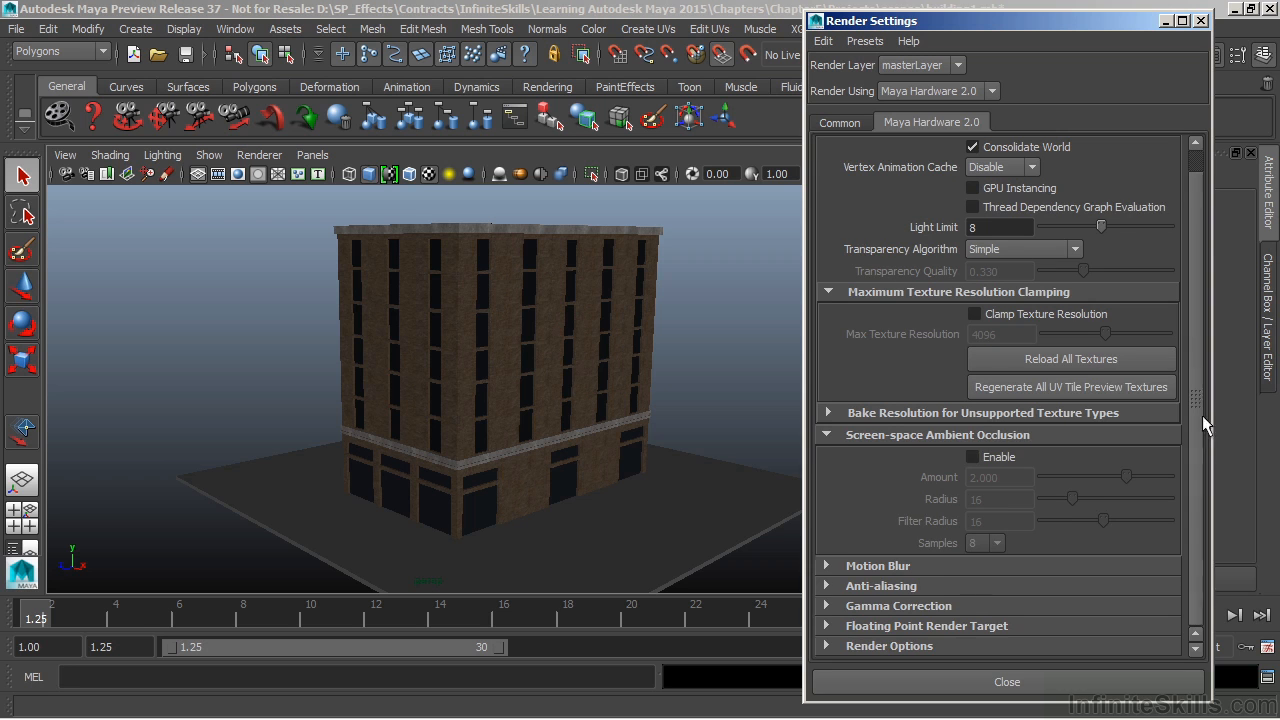
{"action": "left_click", "coordinate": [984, 458]}
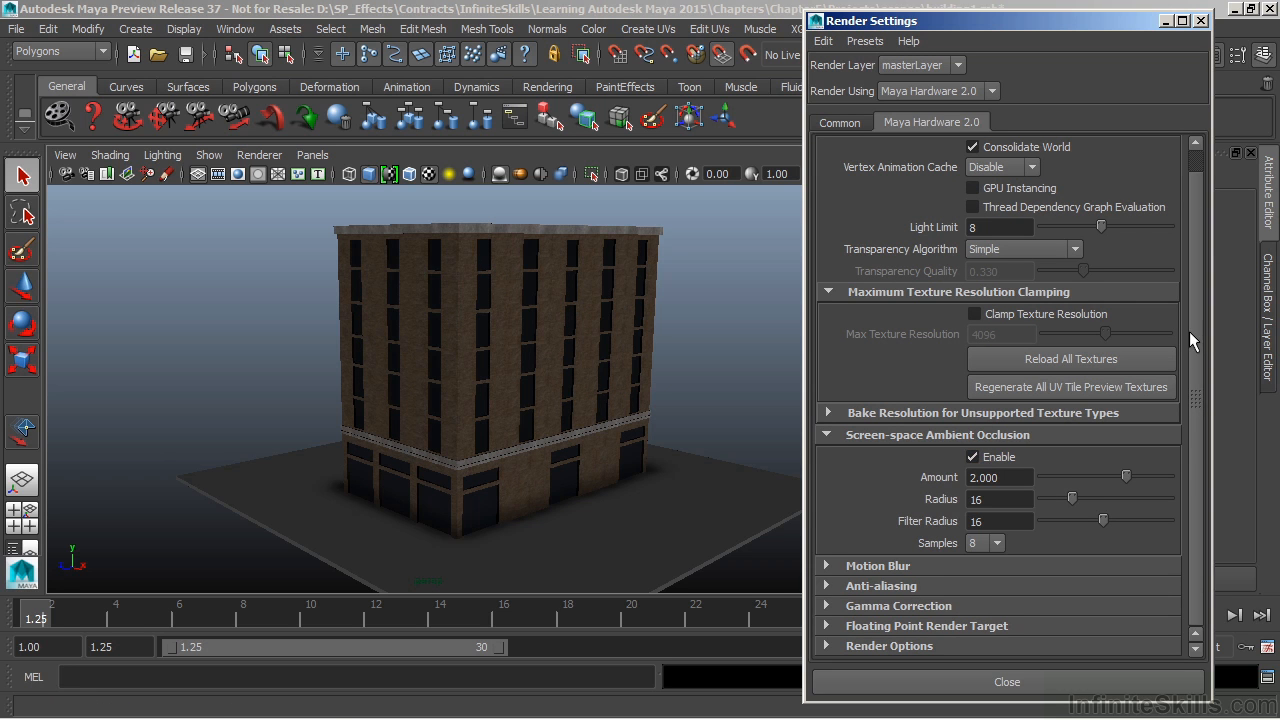
Step: Expand the Motion Blur and Anti-aliasing settings, and enable smooth wireframe and multisample anti-aliasing
{"action": "left_click", "coordinate": [880, 565]}
{"action": "scroll", "coordinate": [926, 358], "scroll_direction": "down", "scroll_amount": 1}
{"action": "scroll", "coordinate": [900, 470], "scroll_direction": "down", "scroll_amount": 1}
{"action": "left_click", "coordinate": [872, 585]}
{"action": "scroll", "coordinate": [909, 473], "scroll_direction": "down", "scroll_amount": 1}
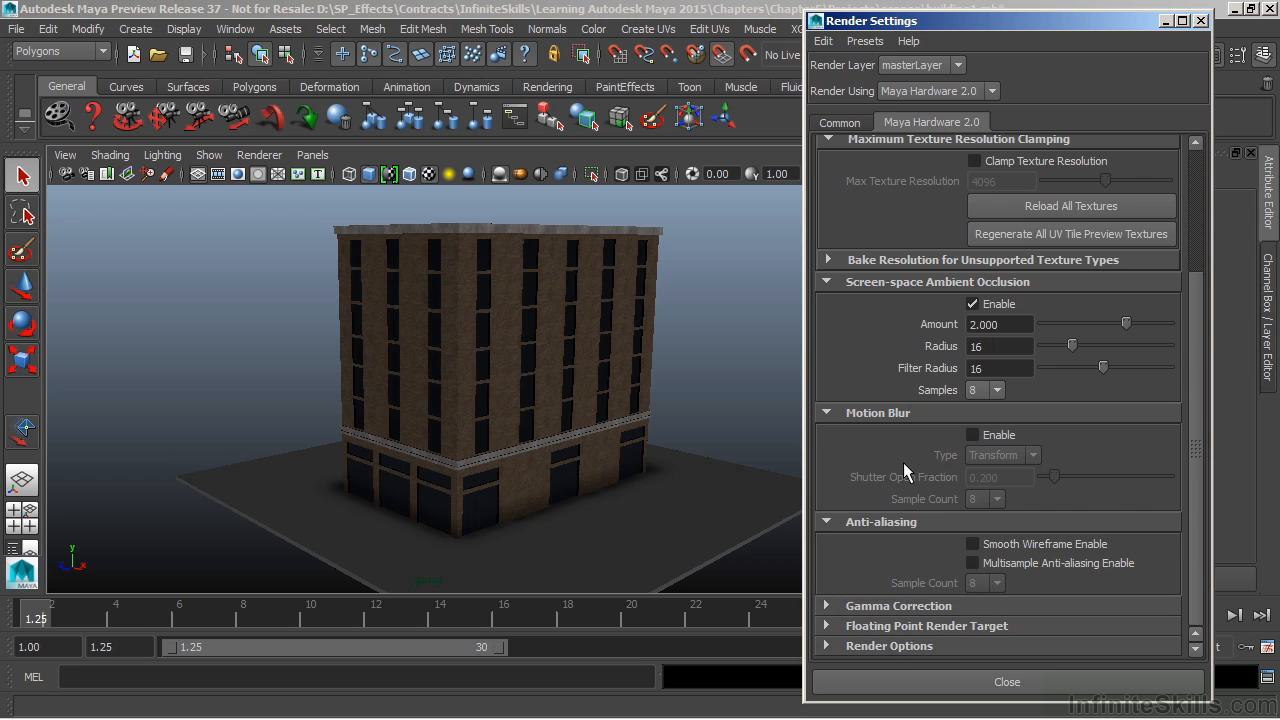
{"action": "left_click", "coordinate": [976, 544]}
{"action": "left_click", "coordinate": [974, 563]}
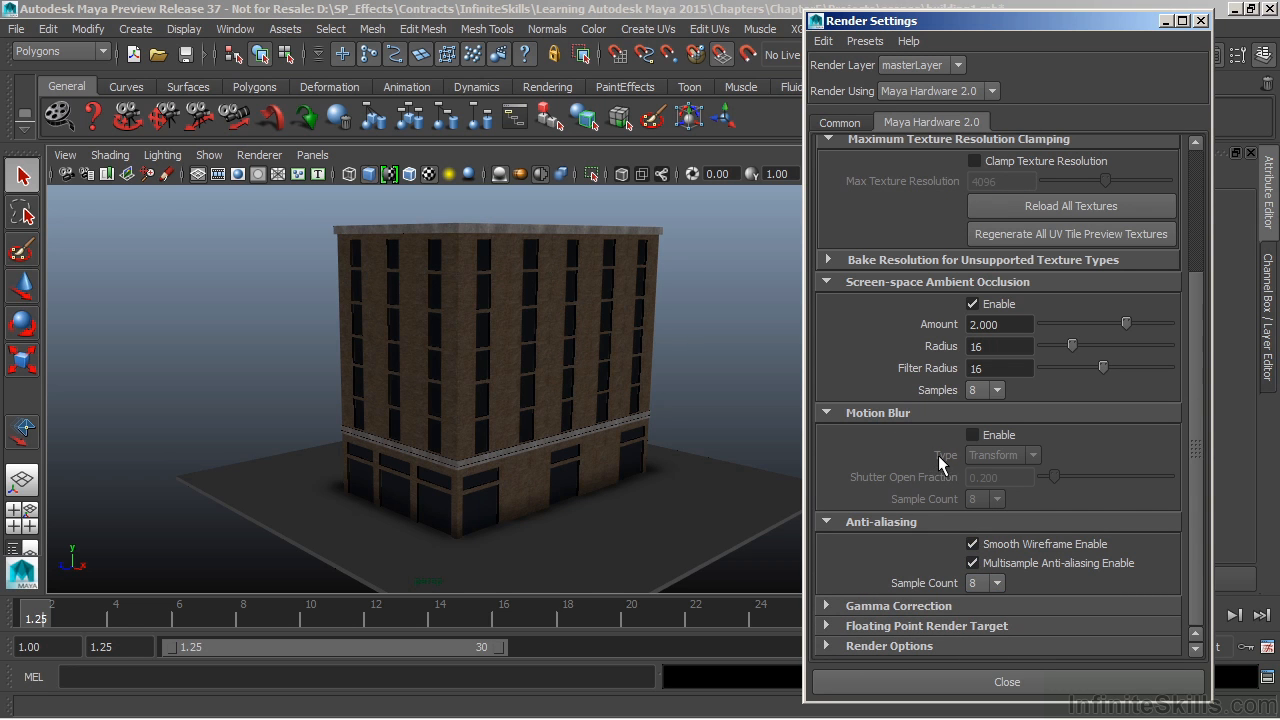
Step: Enable Gamma Correction in the hardware render settings, leaving gamma at 2.200
{"action": "left_click", "coordinate": [920, 606]}
{"action": "left_click", "coordinate": [972, 628]}
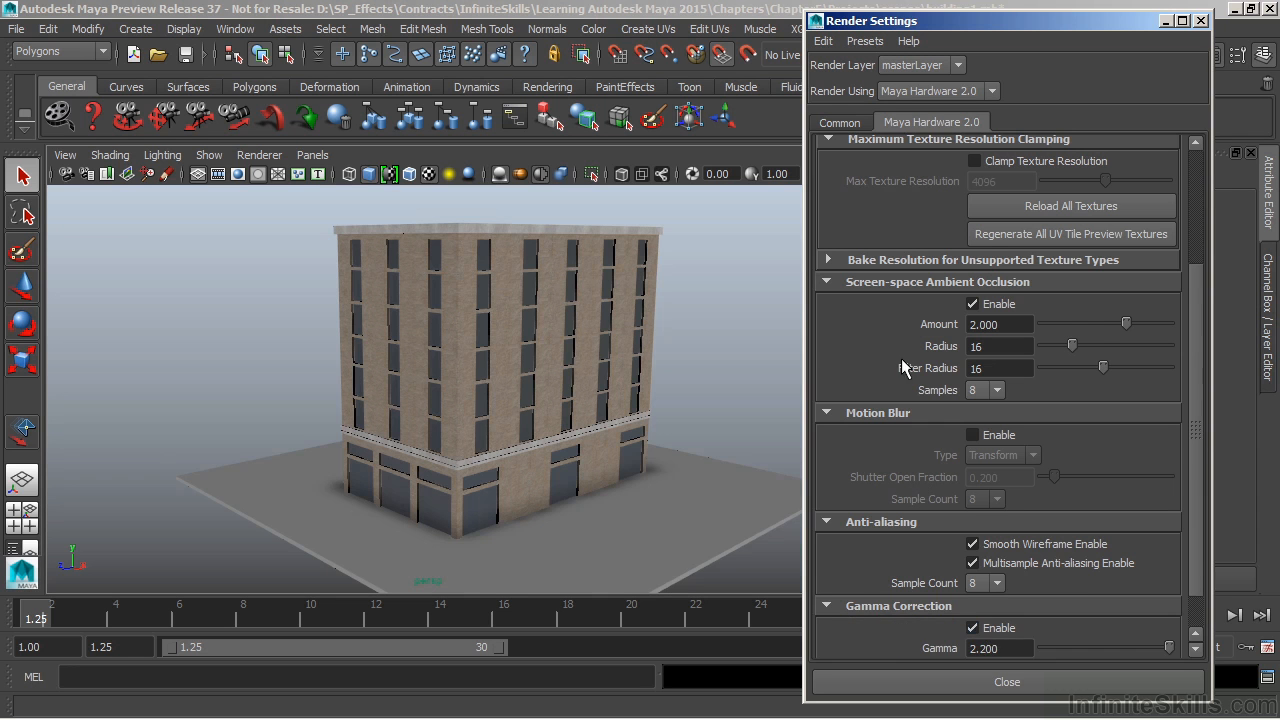
{"action": "scroll", "coordinate": [937, 345], "scroll_direction": "down", "scroll_amount": 1}
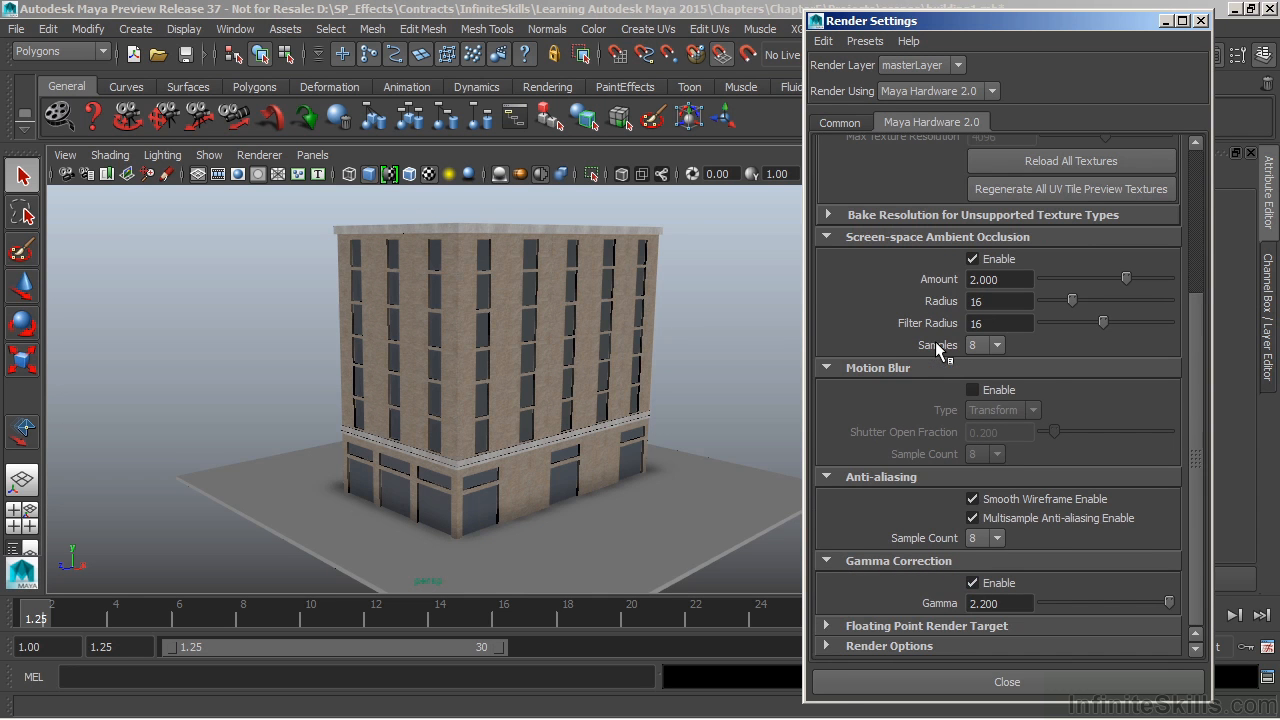
Step: Expand the Floating Point Render Target and Render Options settings, and set Render Mode to Wire On Shaded And Textured
{"action": "left_click", "coordinate": [899, 626]}
{"action": "scroll", "coordinate": [910, 630], "scroll_direction": "down", "scroll_amount": 1}
{"action": "left_click", "coordinate": [920, 645]}
{"action": "scroll", "coordinate": [950, 610], "scroll_direction": "down", "scroll_amount": 4}
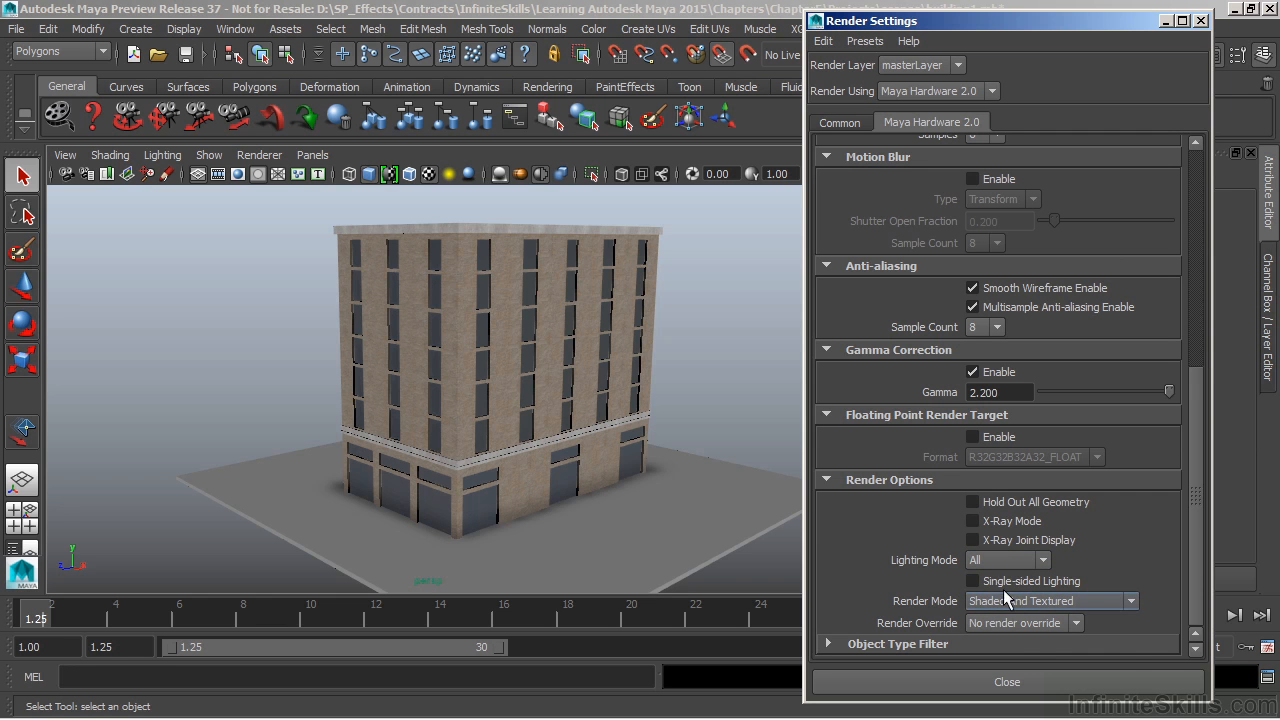
{"action": "left_click", "coordinate": [1032, 602]}
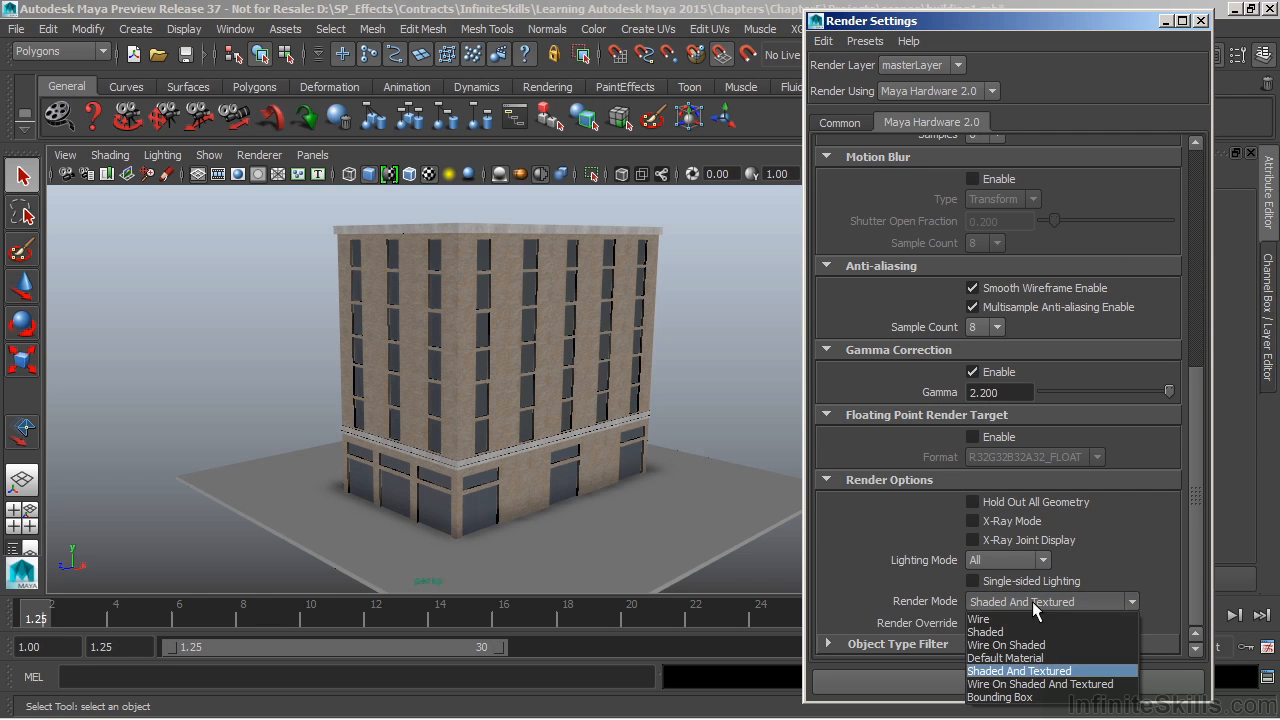
{"action": "left_click", "coordinate": [1010, 684]}
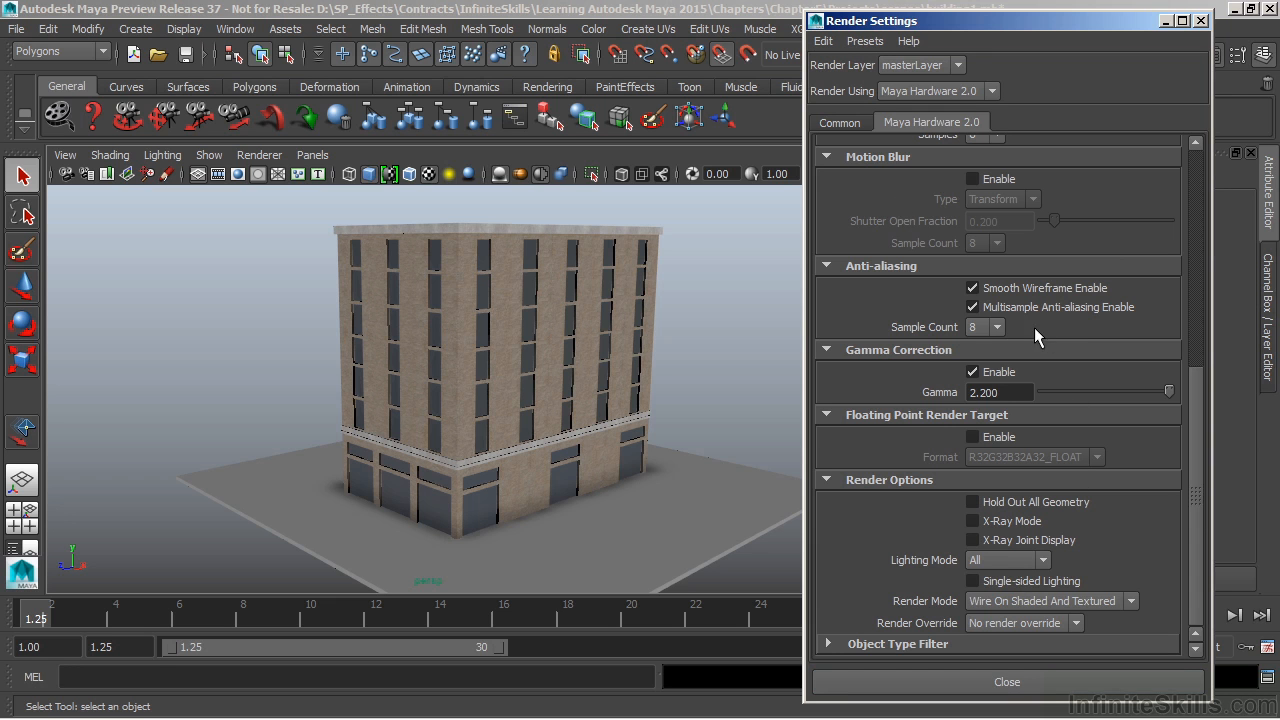
Step: Render the current frame with Maya Hardware 2.0, check the image saving options and widen the Render View window
{"action": "left_click_drag", "start_coordinate": [1114, 20], "coordinate": [1108, 63]}
{"action": "left_click_drag", "start_coordinate": [1014, 76], "coordinate": [968, 137]}
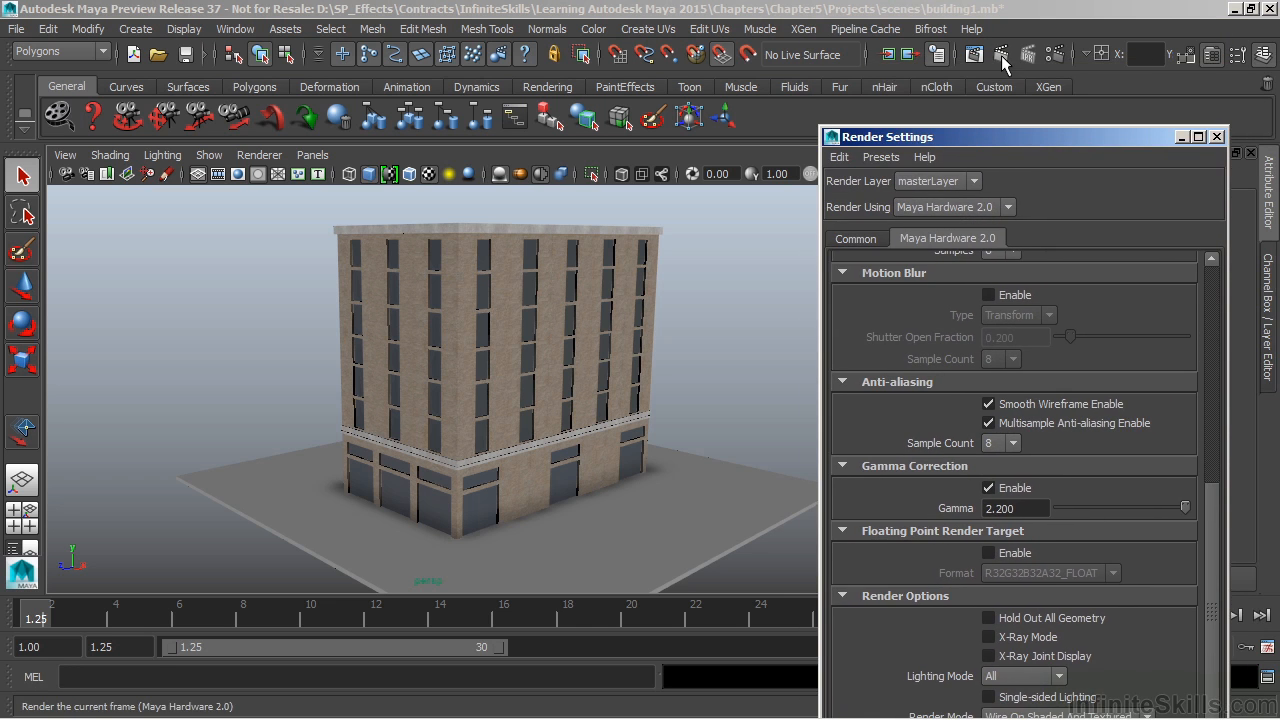
{"action": "left_click", "coordinate": [1001, 55]}
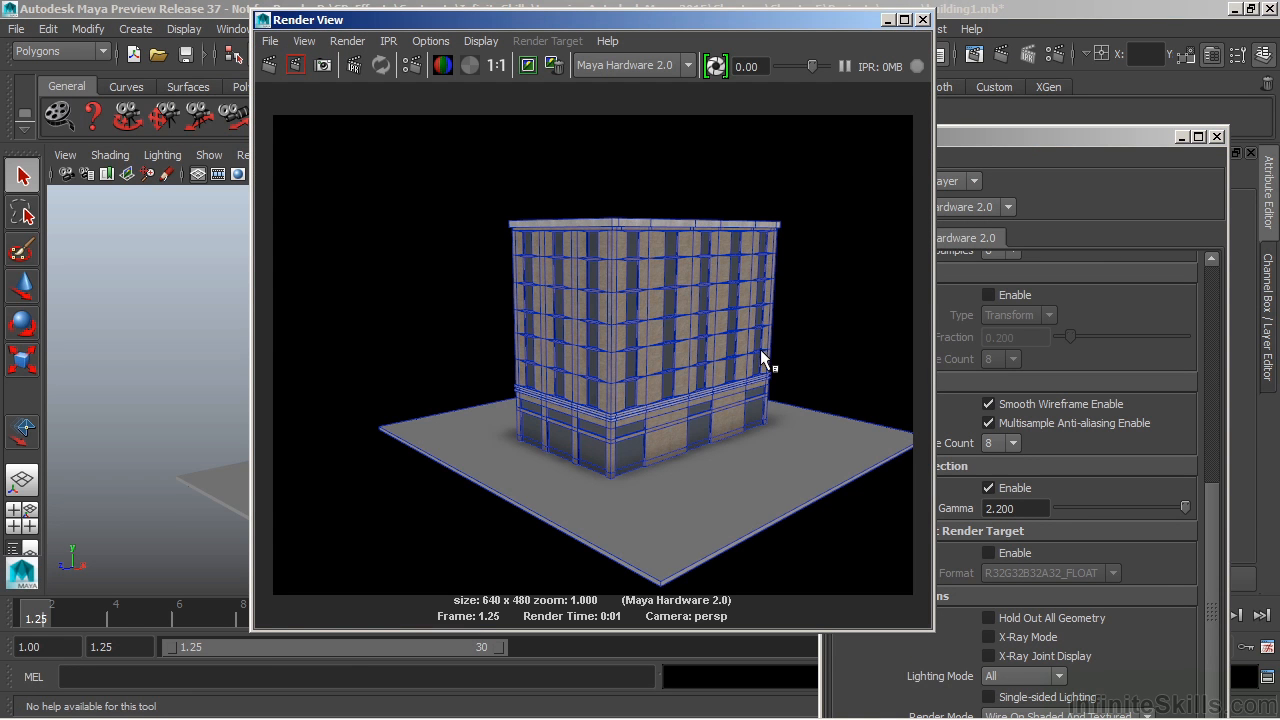
{"action": "left_click", "coordinate": [270, 42]}
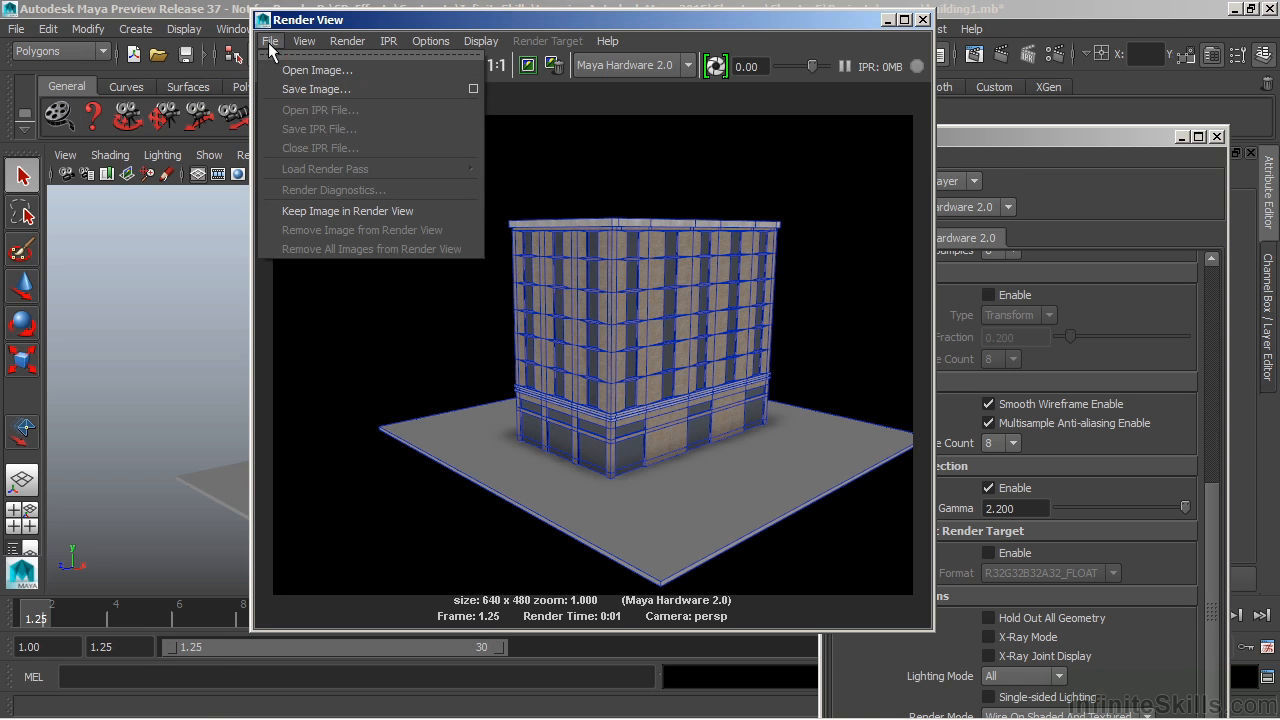
{"action": "left_click", "coordinate": [343, 89]}
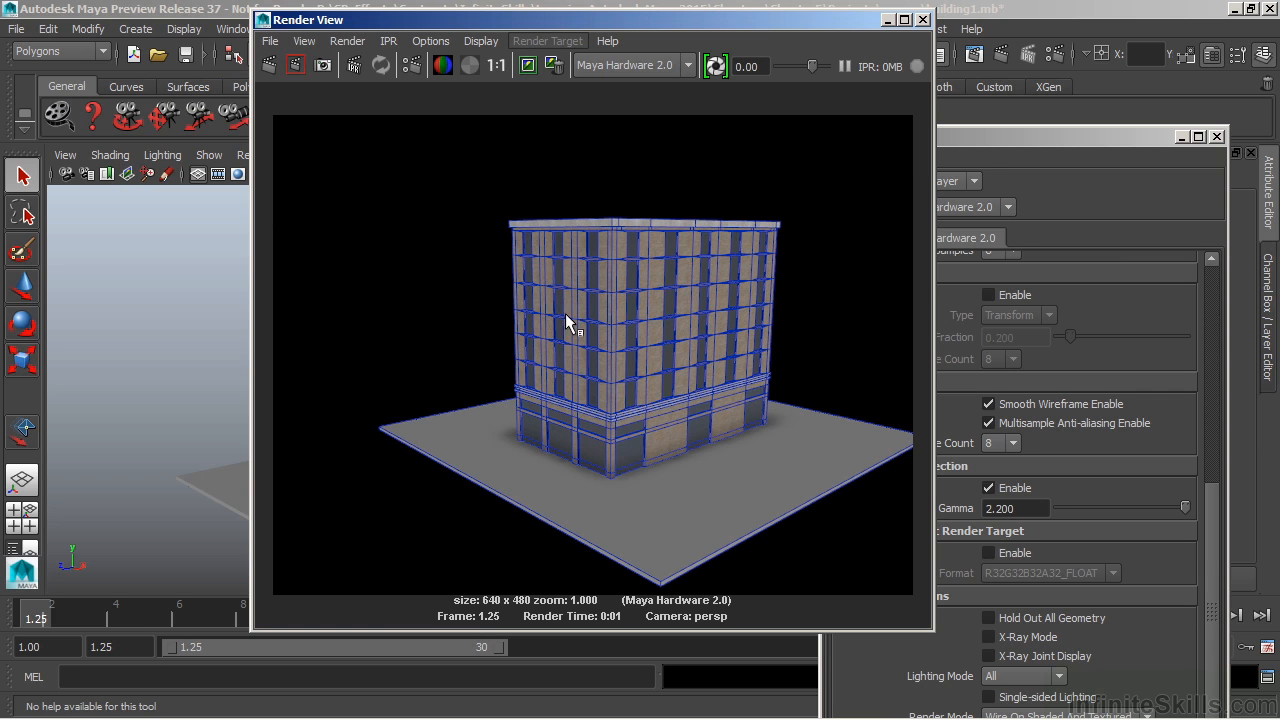
{"action": "left_click_drag", "start_coordinate": [932, 630], "coordinate": [1032, 629]}
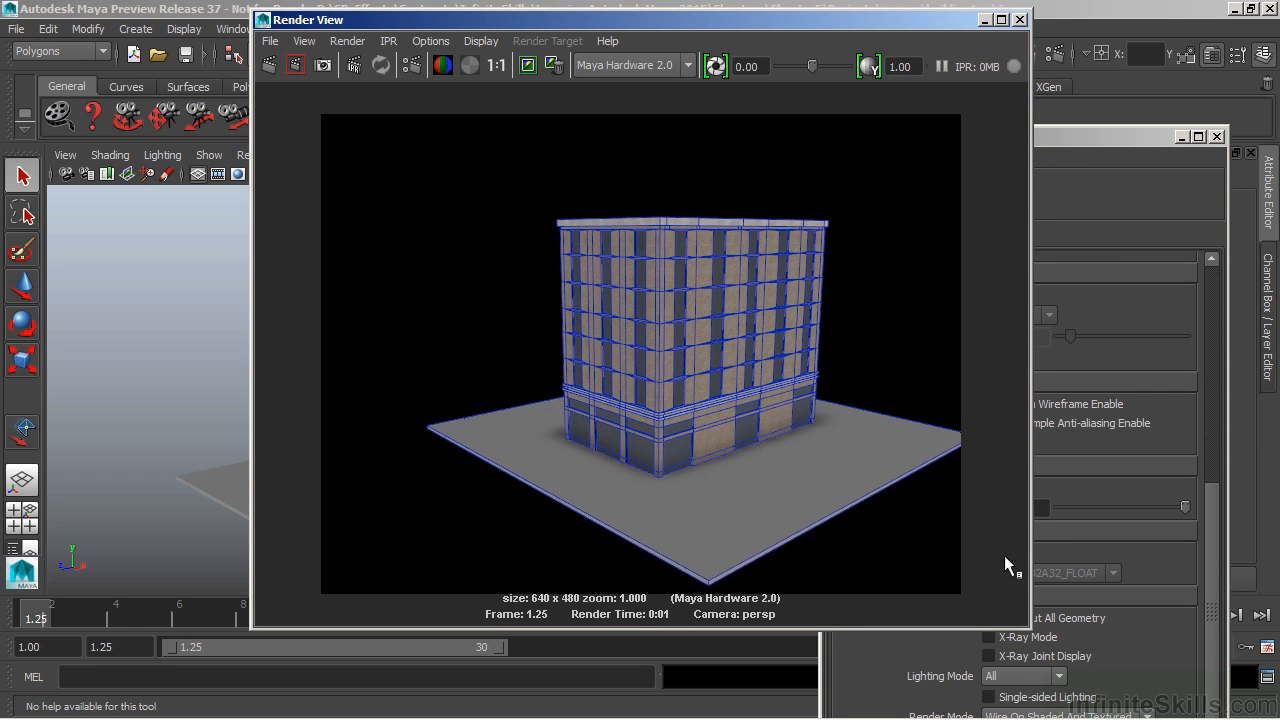
{"action": "left_click", "coordinate": [531, 68]}
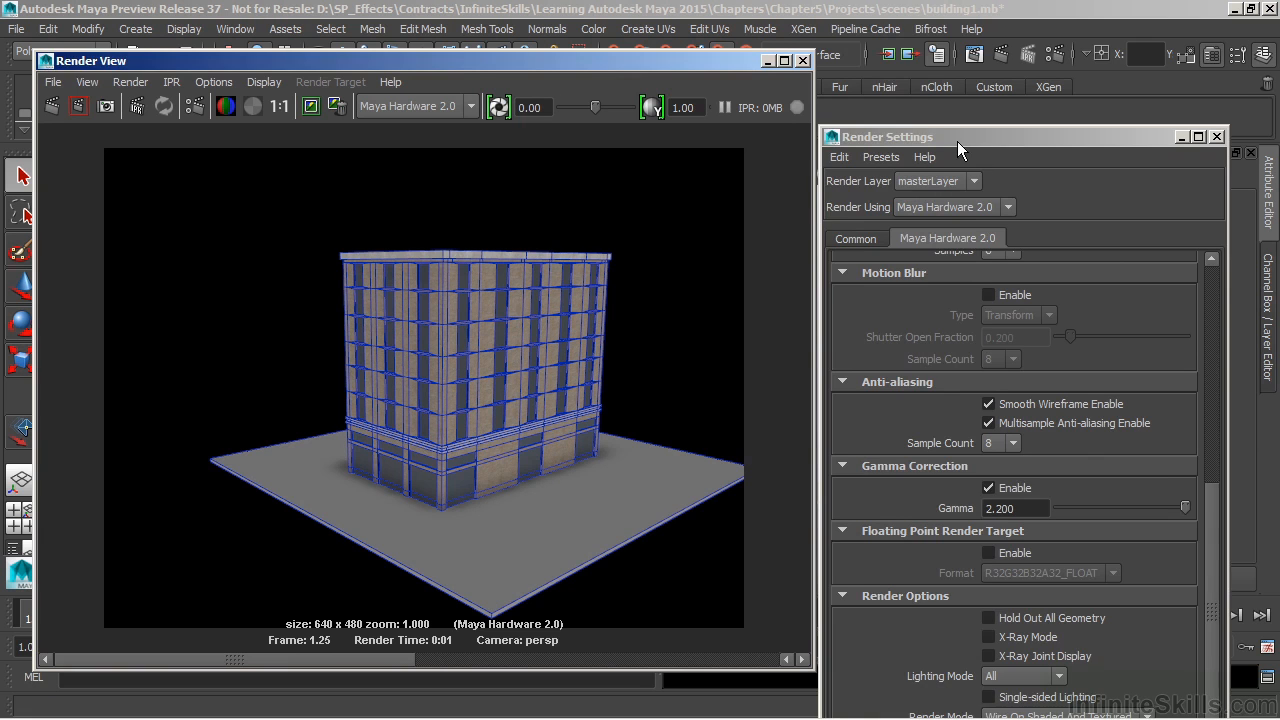
Step: Disable Gamma Correction and Screen-space Ambient Occlusion in the hardware render settings
{"action": "left_click_drag", "start_coordinate": [957, 141], "coordinate": [957, 31]}
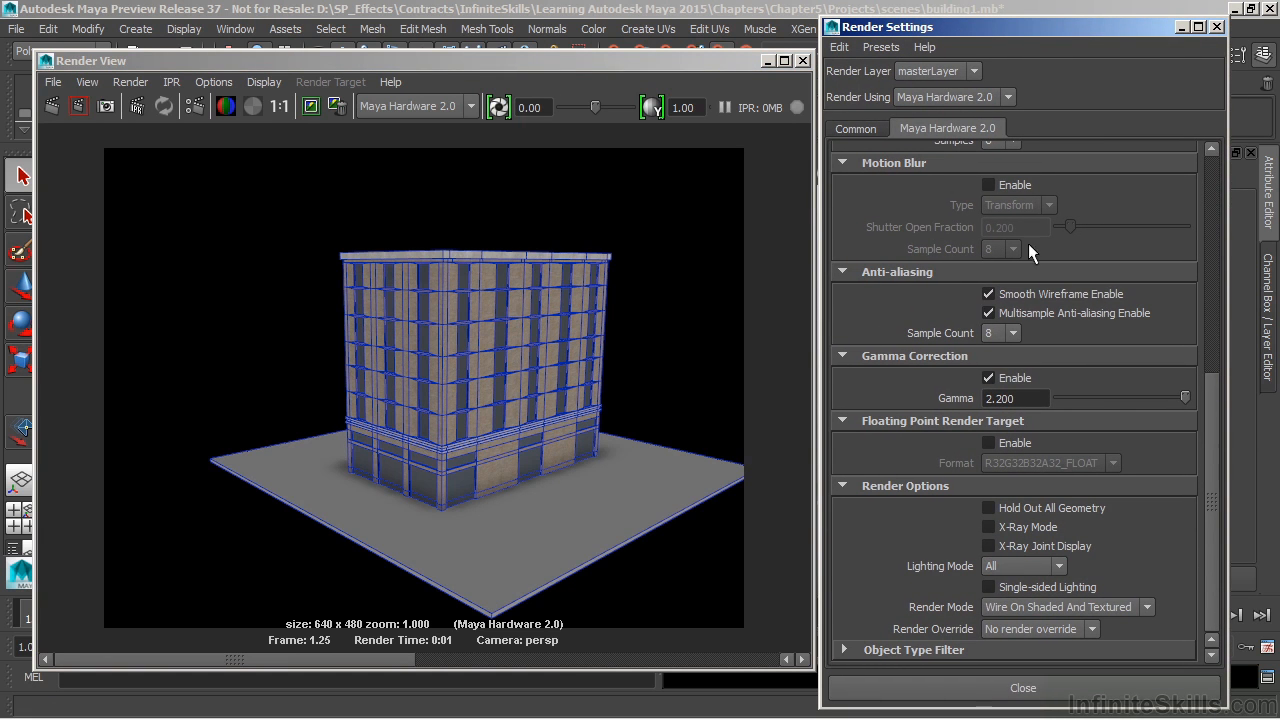
{"action": "left_click", "coordinate": [989, 378]}
{"action": "scroll", "coordinate": [1036, 406], "scroll_direction": "up", "scroll_amount": 5}
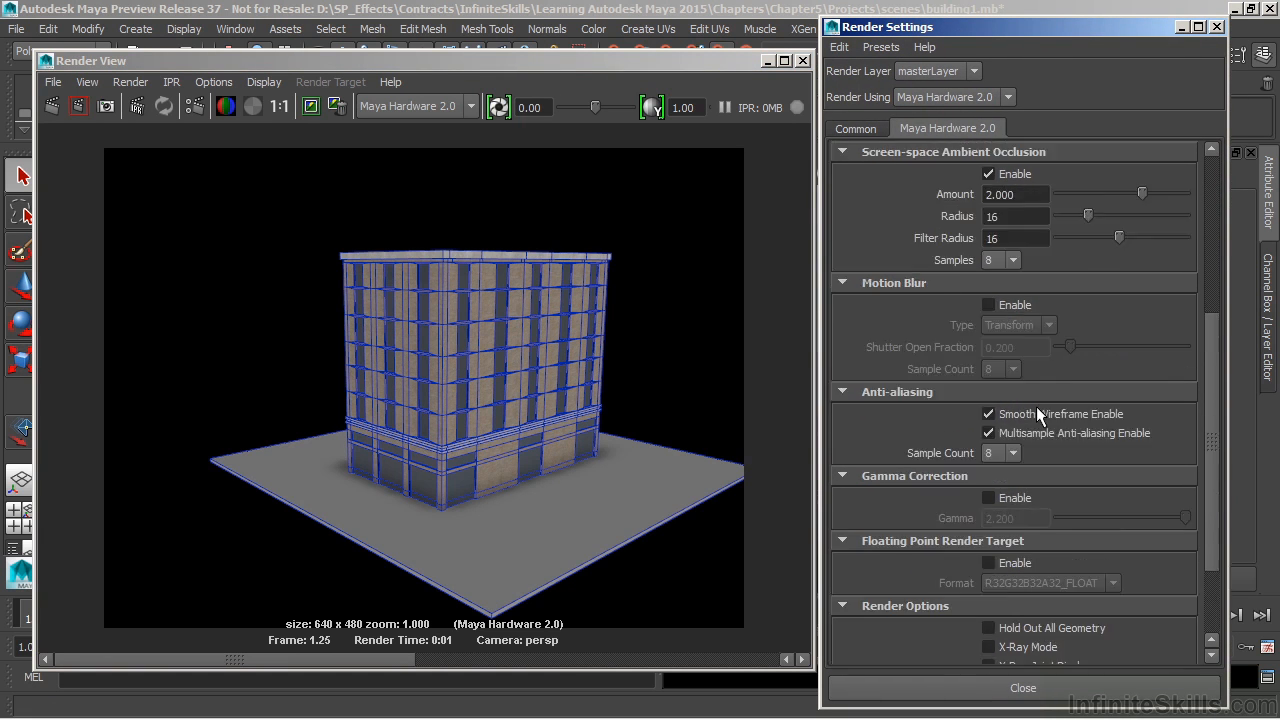
{"action": "left_click", "coordinate": [990, 294]}
Step: Redo the render of the building, and close the Render View and Render Settings windows
{"action": "left_click_drag", "start_coordinate": [583, 61], "coordinate": [689, 33]}
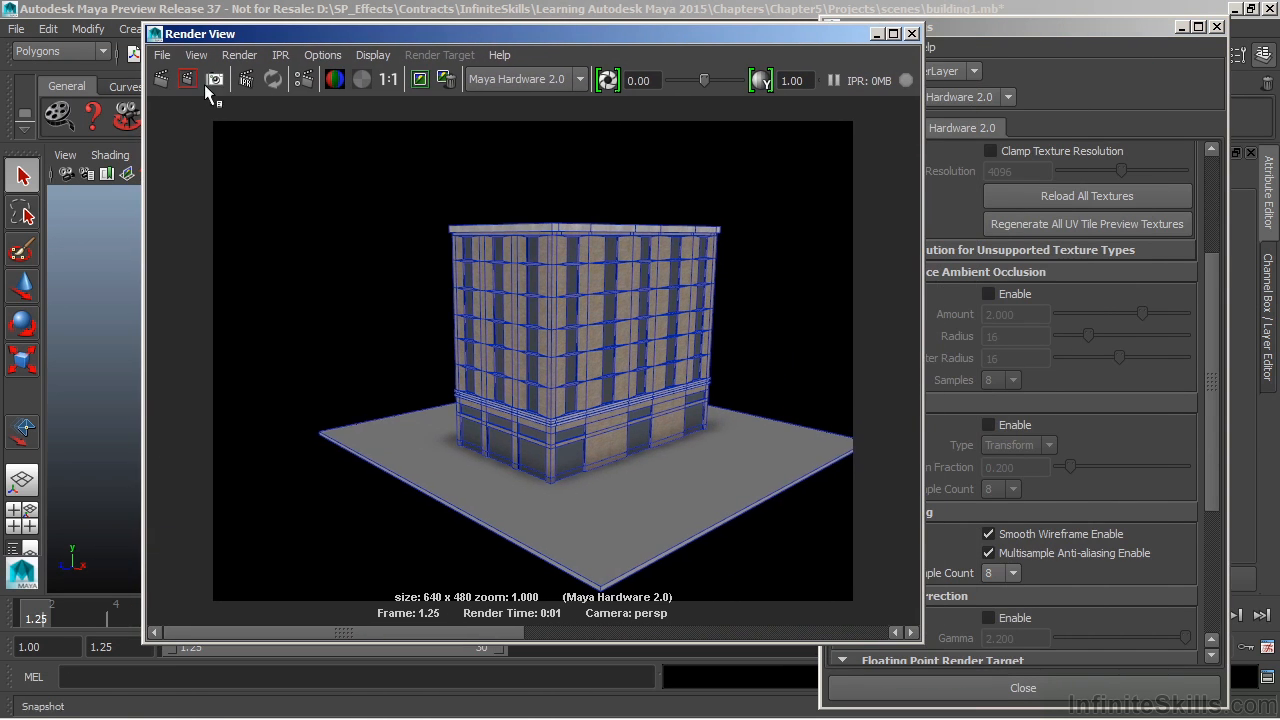
{"action": "left_click", "coordinate": [161, 79]}
{"action": "left_click_drag", "start_coordinate": [345, 640], "coordinate": [391, 640]}
{"action": "left_click", "coordinate": [912, 33]}
{"action": "left_click", "coordinate": [1023, 687]}
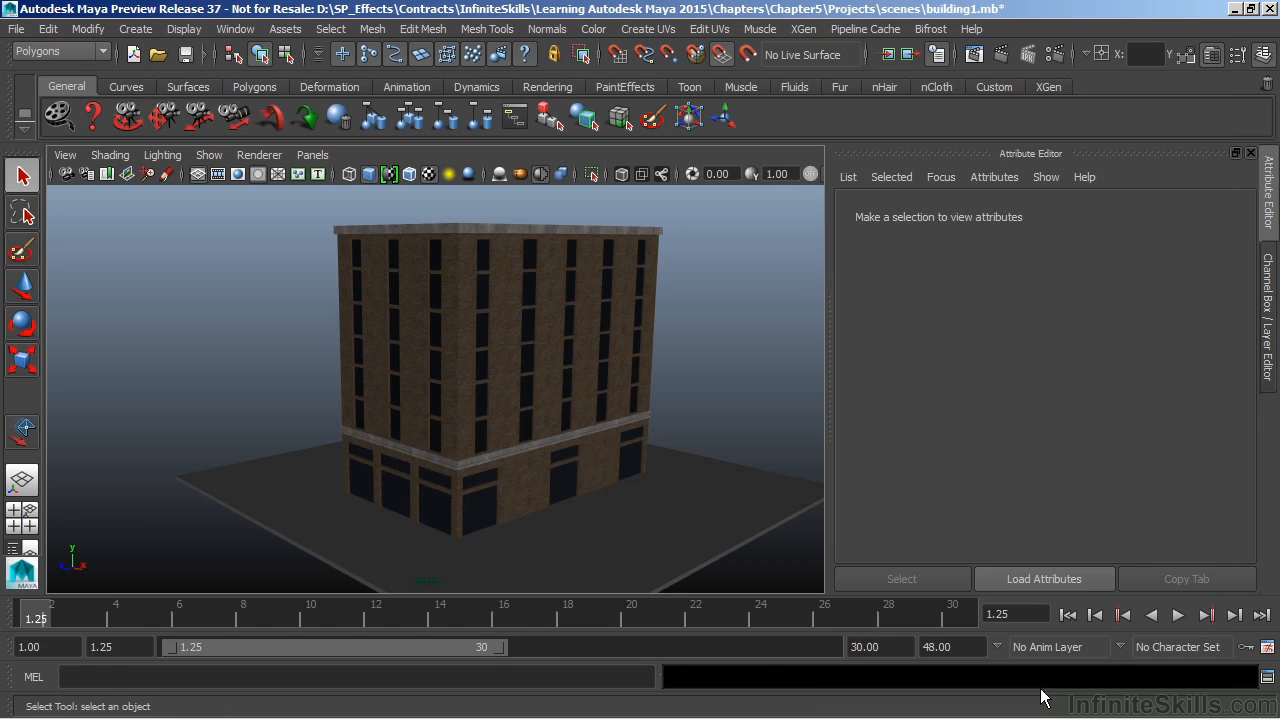
Step: Create a directional light in the building scene
{"action": "left_click_drag", "start_coordinate": [475, 319], "coordinate": [572, 410], "text": "alt"}
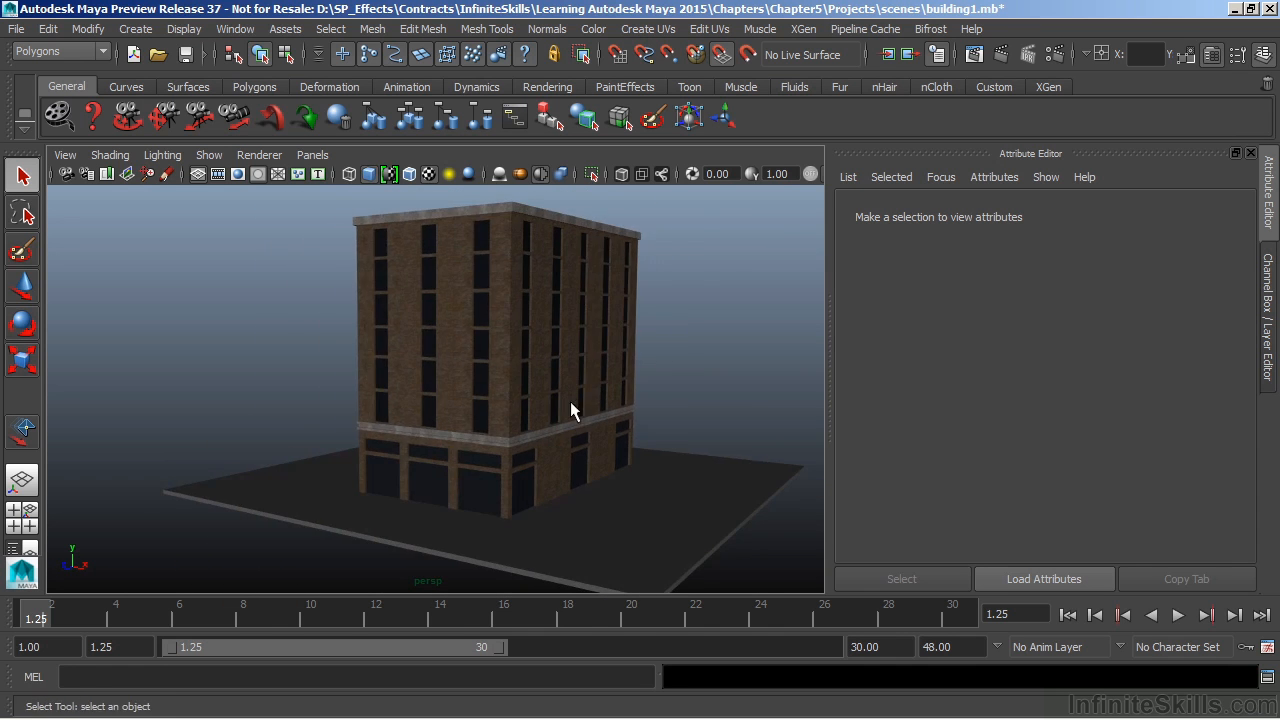
{"action": "right_click_drag", "start_coordinate": [572, 410], "coordinate": [386, 409], "text": "alt"}
{"action": "left_click_drag", "start_coordinate": [386, 409], "coordinate": [480, 385], "text": "alt"}
{"action": "left_click", "coordinate": [136, 29]}
{"action": "mouse_move", "coordinate": [206, 114]}
{"action": "left_click", "coordinate": [411, 144]}
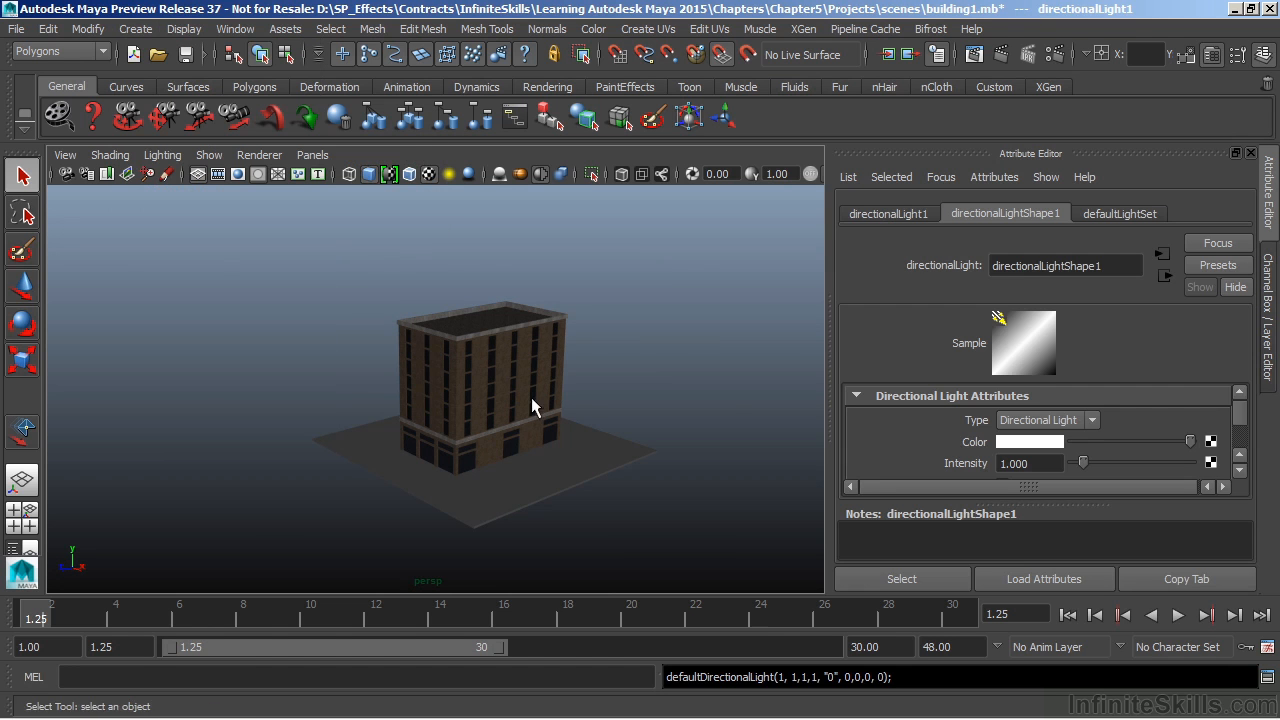
Step: Scale up the directional light's icon and rotate the light to about -77, 80, -34 degrees
{"action": "key", "text": "e"}
{"action": "key", "text": "r"}
{"action": "left_click_drag", "start_coordinate": [483, 445], "coordinate": [691, 371]}
{"action": "key", "text": "e"}
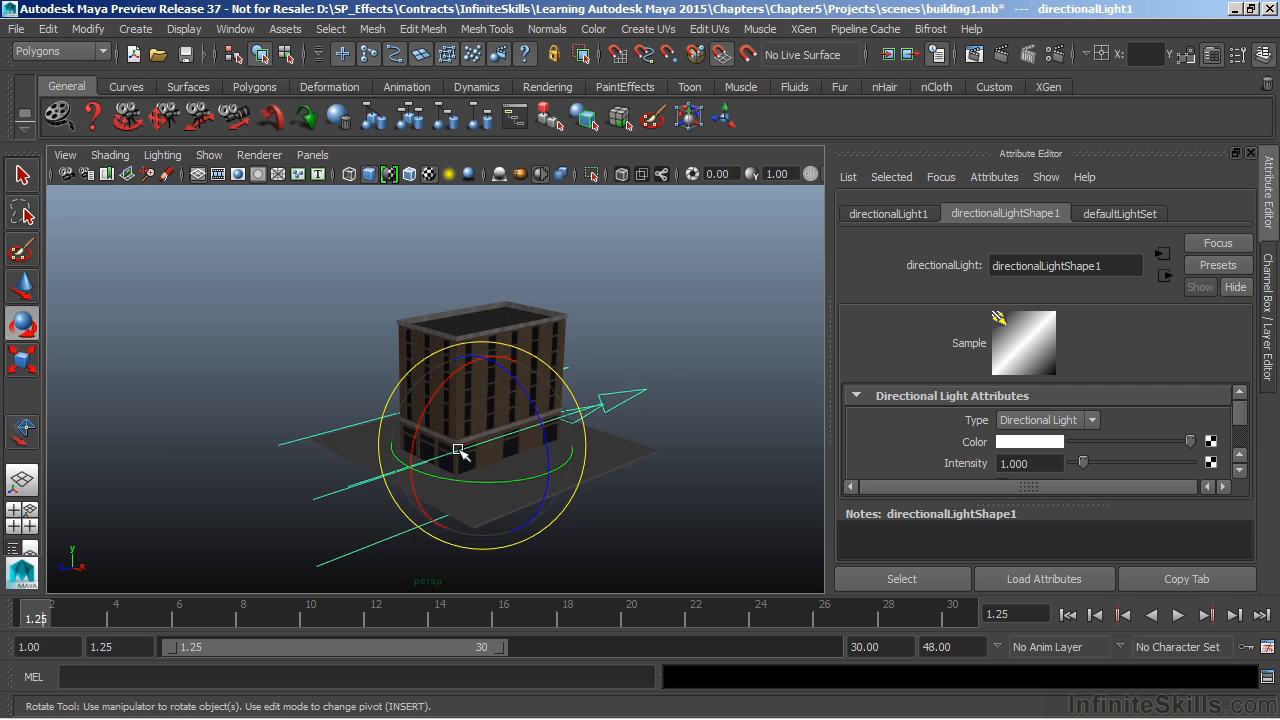
{"action": "left_click_drag", "start_coordinate": [449, 458], "coordinate": [563, 389]}
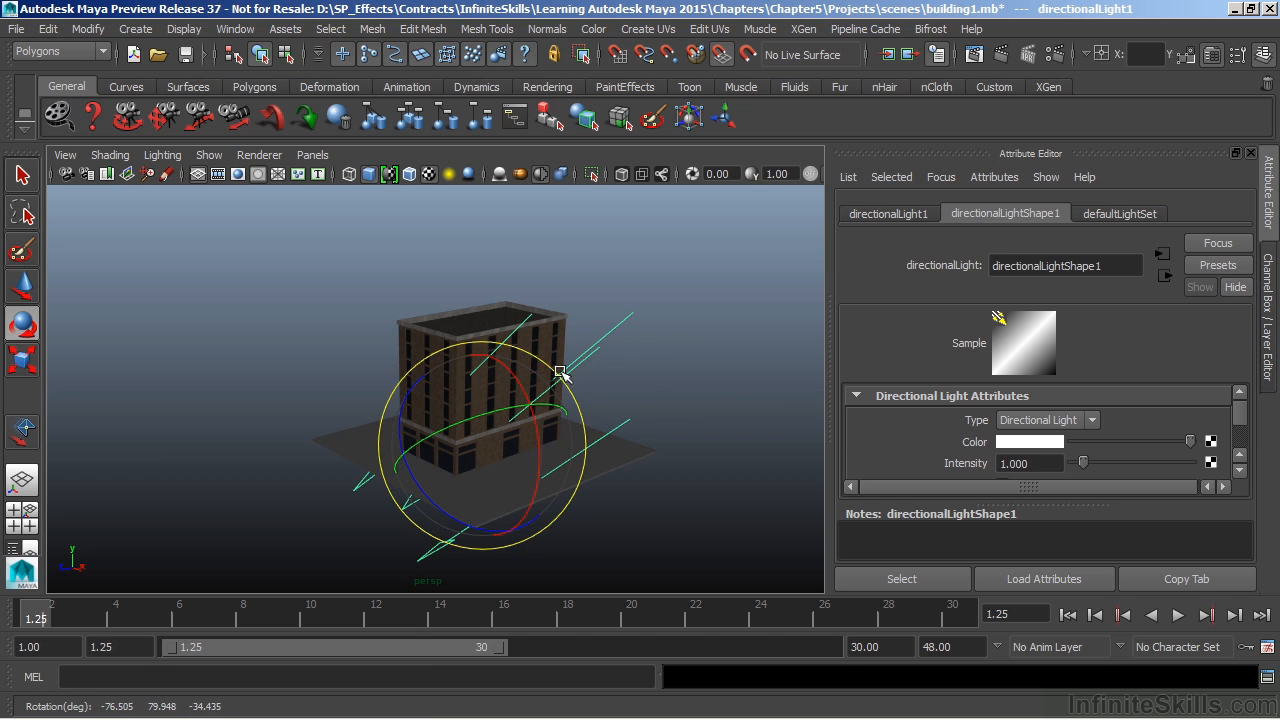
{"action": "left_click", "coordinate": [531, 353]}
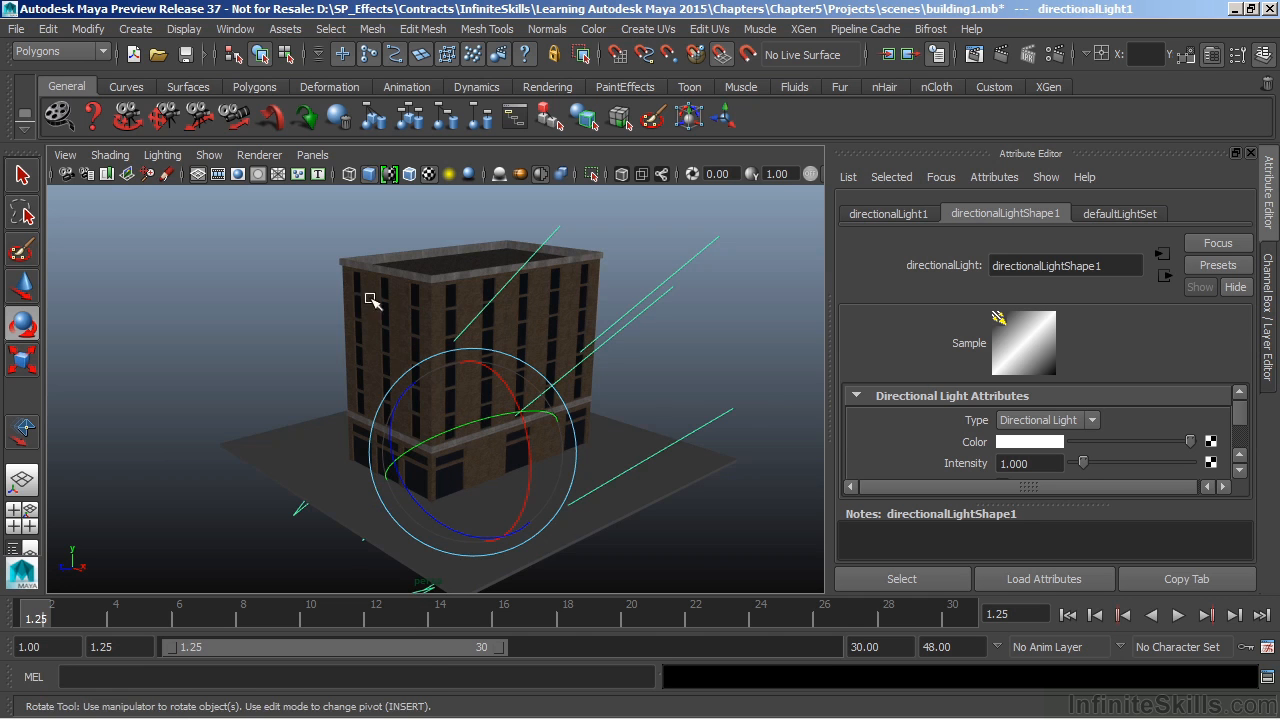
Step: Reselect Viewport 2.0 as the renderer for the lit perspective view
{"action": "left_click", "coordinate": [259, 155]}
{"action": "left_click", "coordinate": [288, 180]}
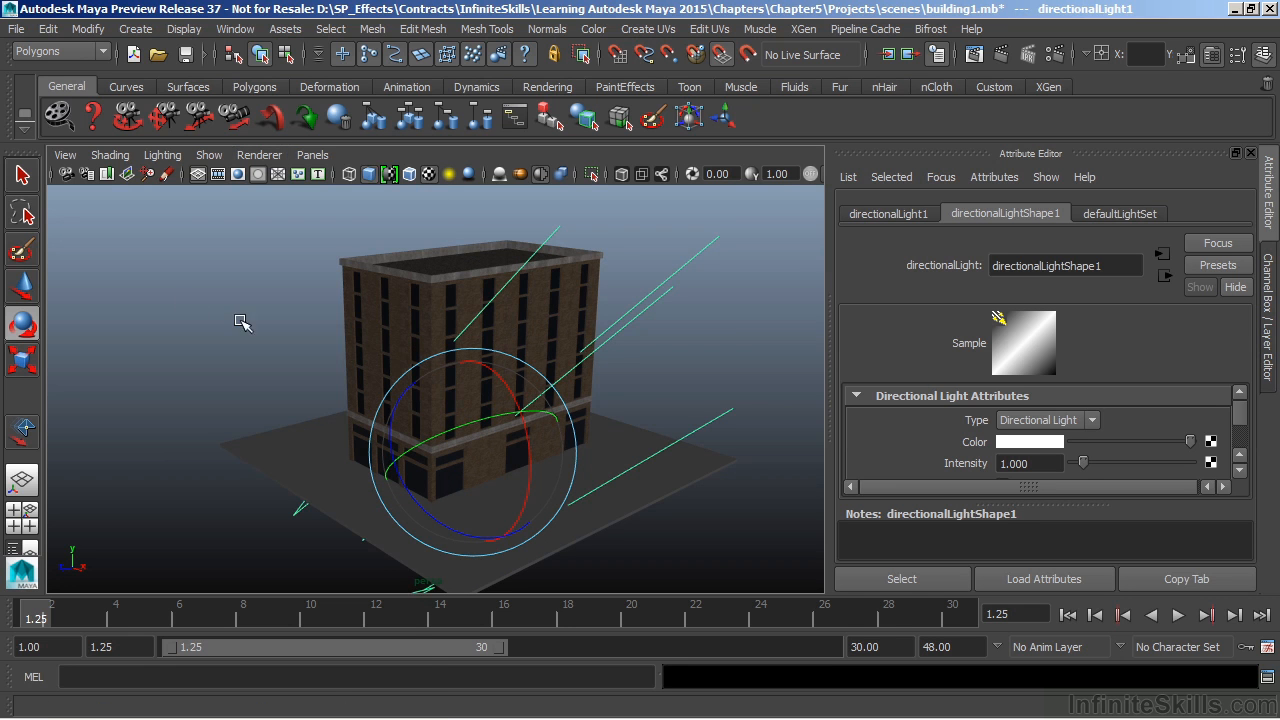
Step: Light the viewport with all scene lights and rotate the directional light to about 62, 66, 102 degrees
{"action": "middle_click_drag", "start_coordinate": [240, 322], "coordinate": [233, 323], "text": "alt"}
{"action": "key", "text": "7"}
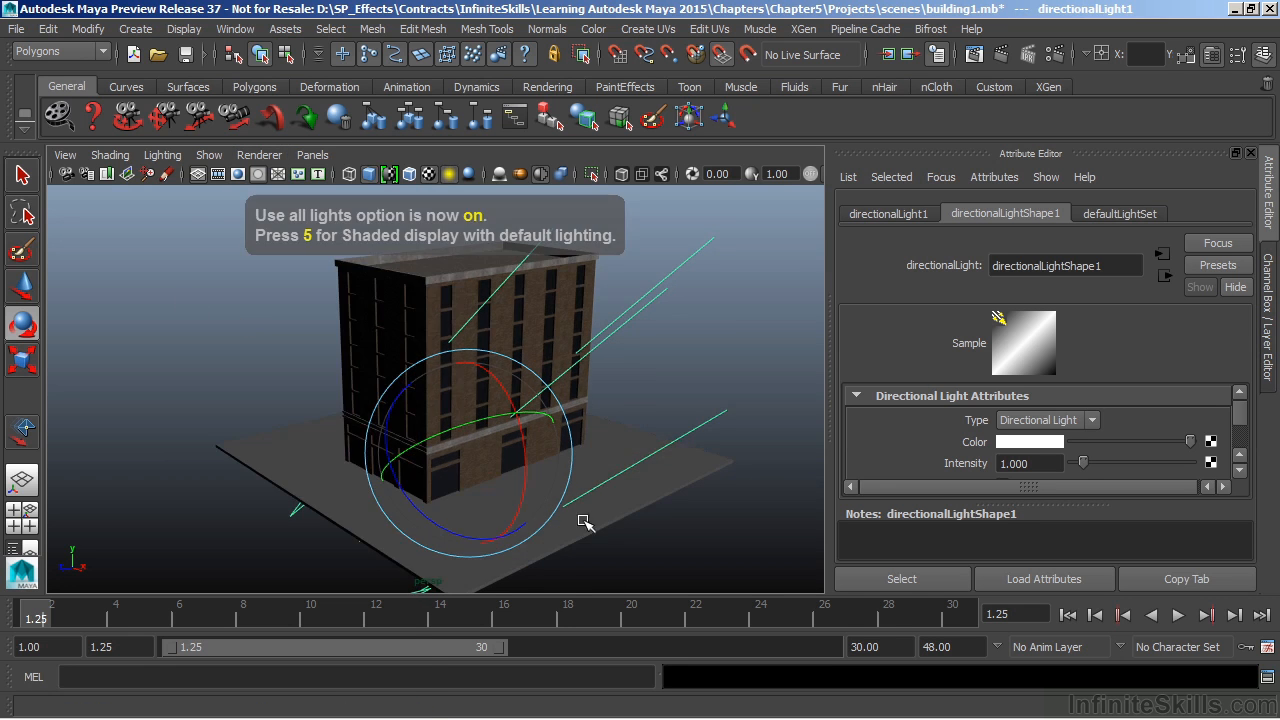
{"action": "left_click_drag", "start_coordinate": [486, 457], "coordinate": [496, 486]}
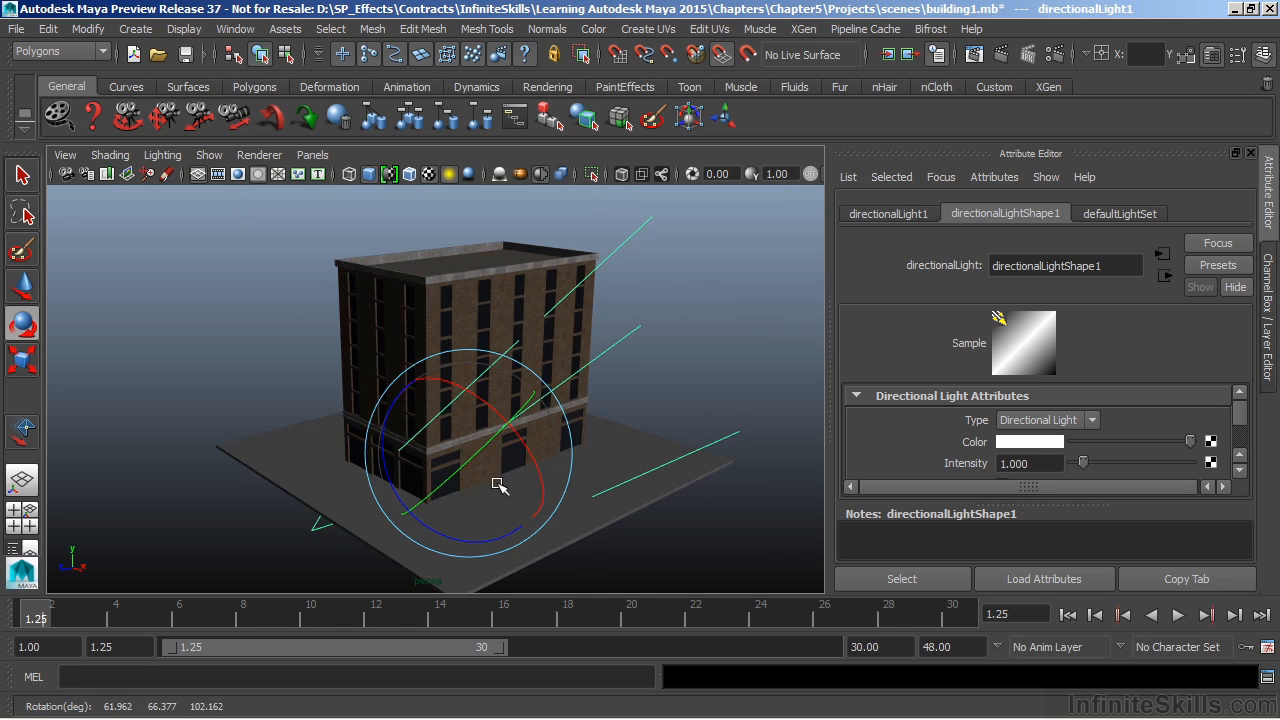
Step: Display the directional light's ray trace and depth map shadow attributes
{"action": "left_click", "coordinate": [1268, 310]}
{"action": "scroll", "coordinate": [1246, 330], "scroll_direction": "down", "scroll_amount": 4}
{"action": "left_click_drag", "start_coordinate": [1246, 343], "coordinate": [1247, 350]}
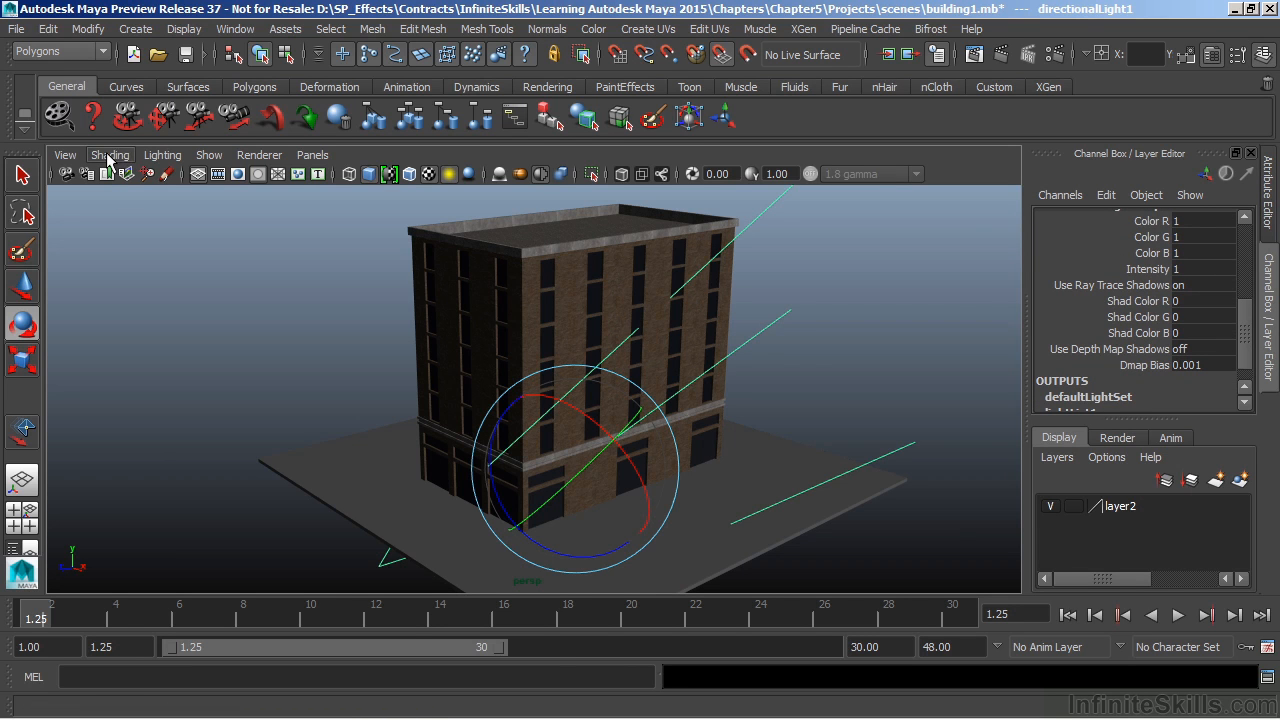
Step: Enable shadows in the viewport and rotate the directional light to about 79, 59, 136 degrees
{"action": "left_click", "coordinate": [160, 157]}
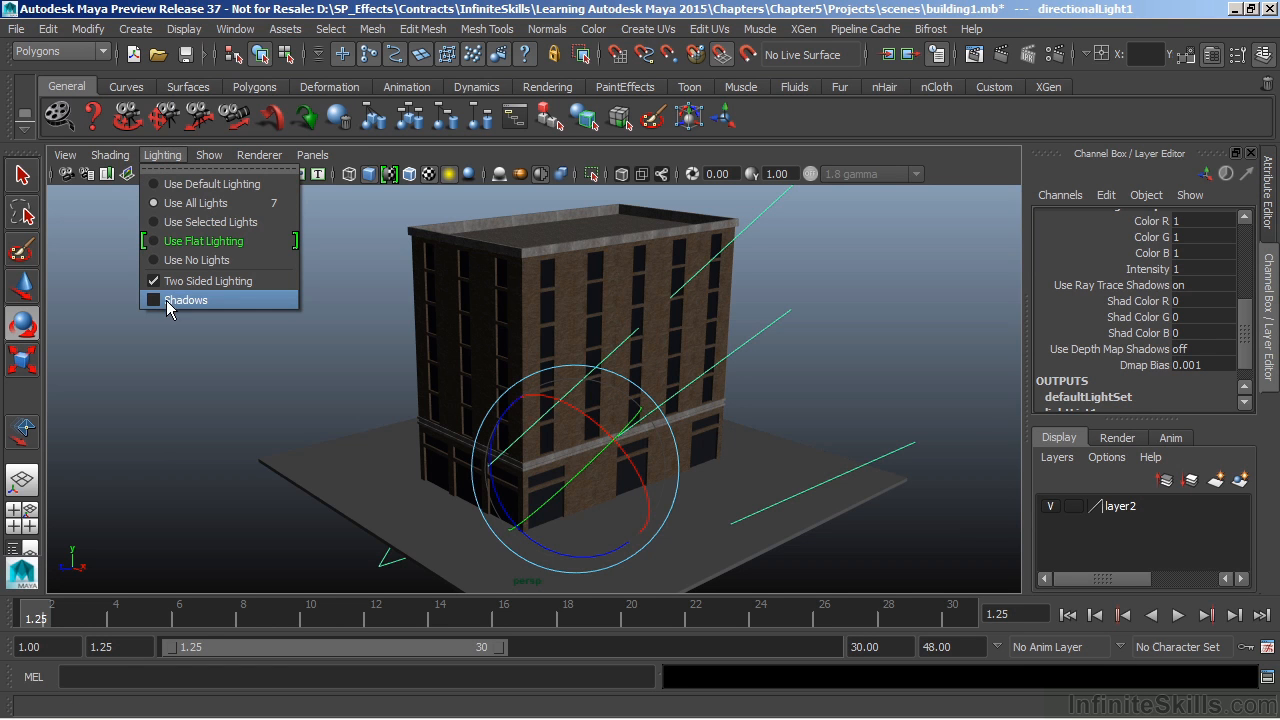
{"action": "left_click", "coordinate": [150, 305]}
{"action": "left_click_drag", "start_coordinate": [565, 440], "coordinate": [603, 423]}
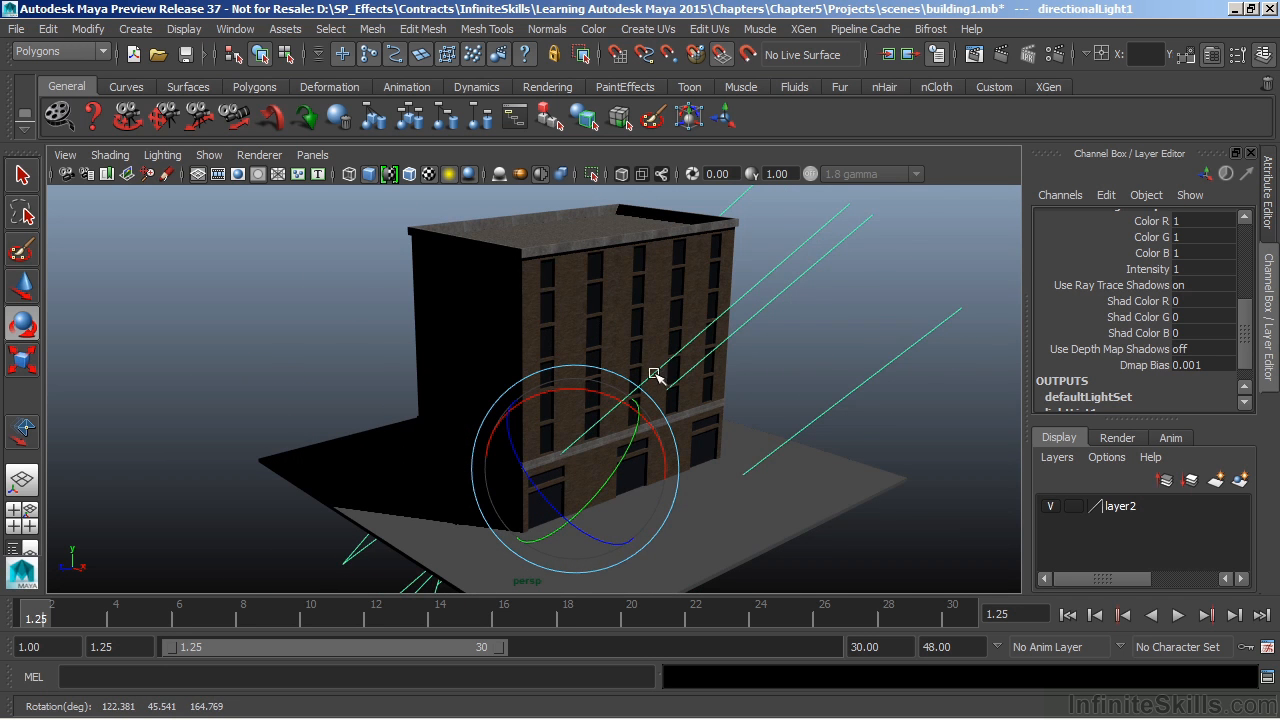
{"action": "mouse_move", "coordinate": [594, 443]}
{"action": "left_mouse_down"}
{"action": "mouse_move", "coordinate": [551, 466]}
{"action": "mouse_move", "coordinate": [592, 447]}
{"action": "mouse_move", "coordinate": [543, 457]}
{"action": "left_mouse_up"}
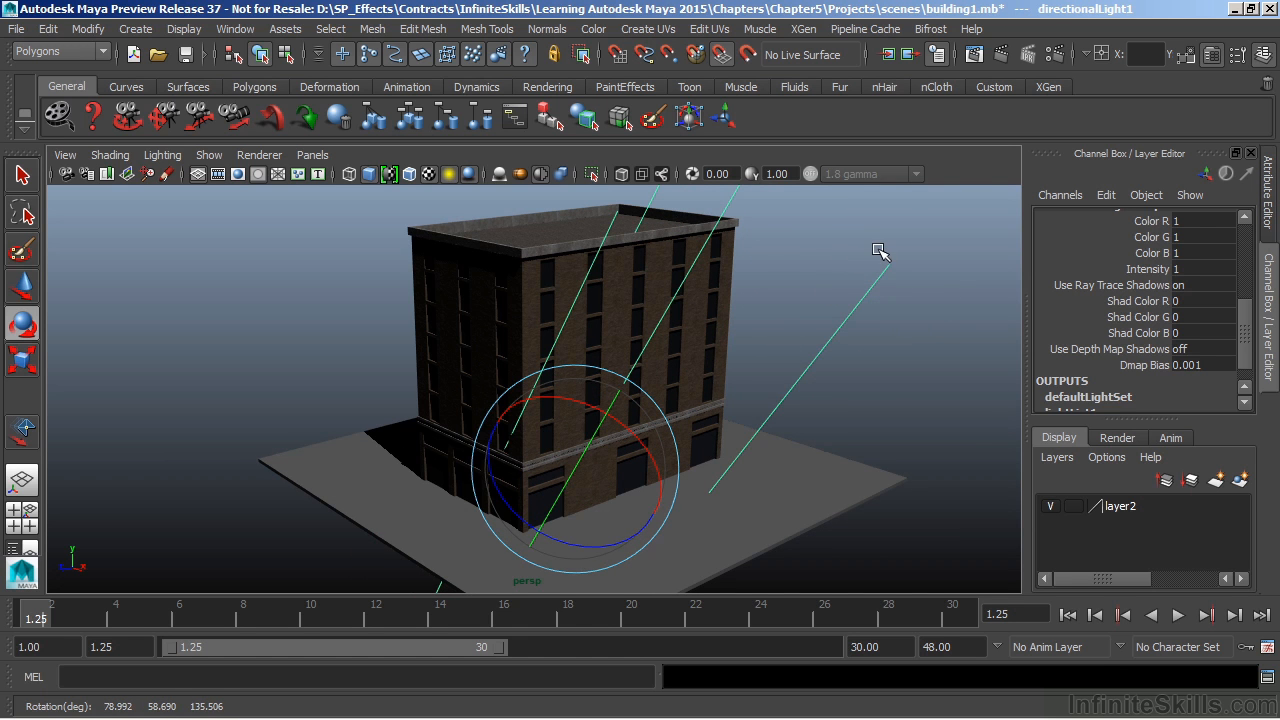
Step: Set the scene's renderer to mental ray and show its Quality settings in a narrower Render Settings window beside the building
{"action": "left_click", "coordinate": [1027, 54]}
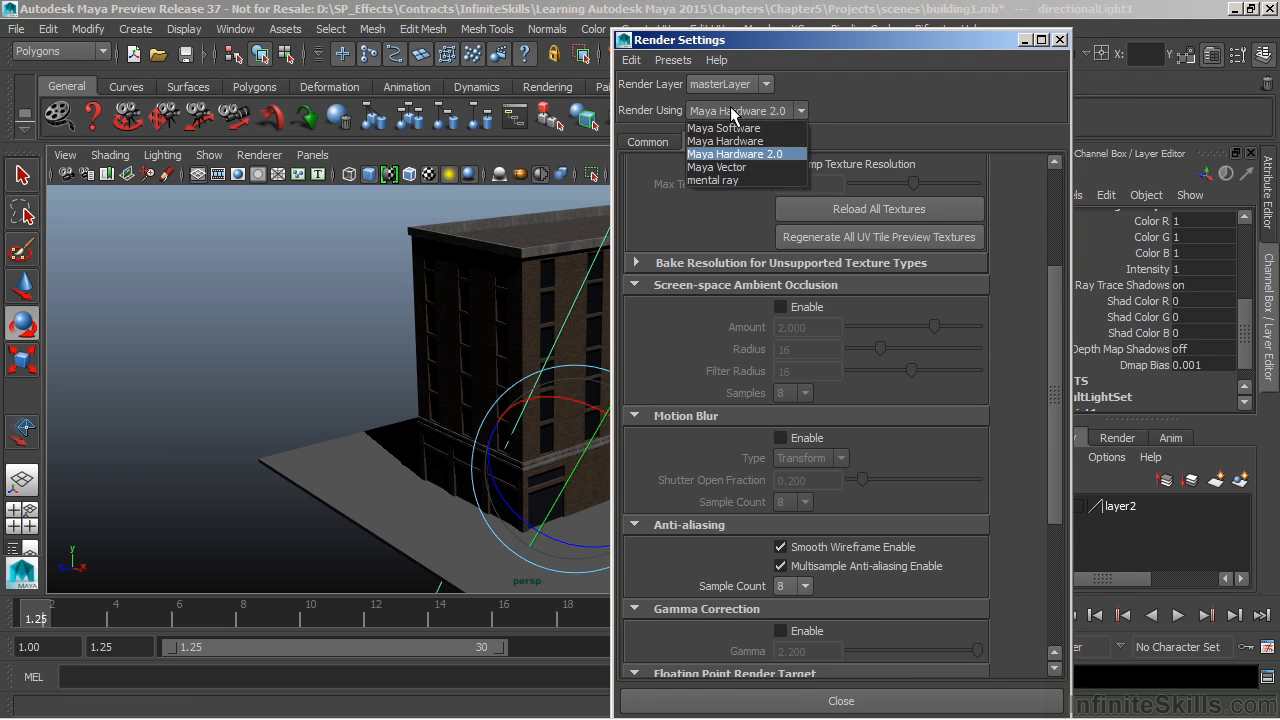
{"action": "left_click", "coordinate": [710, 179]}
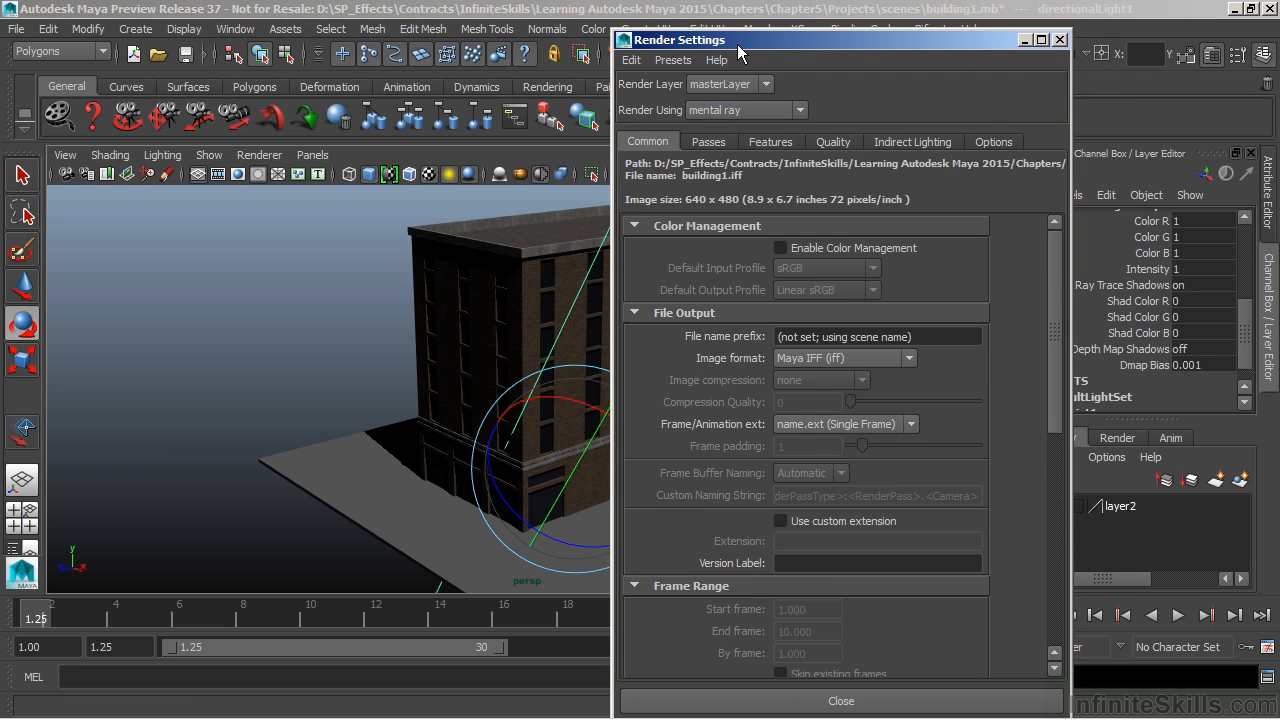
{"action": "left_click_drag", "start_coordinate": [738, 40], "coordinate": [871, 28]}
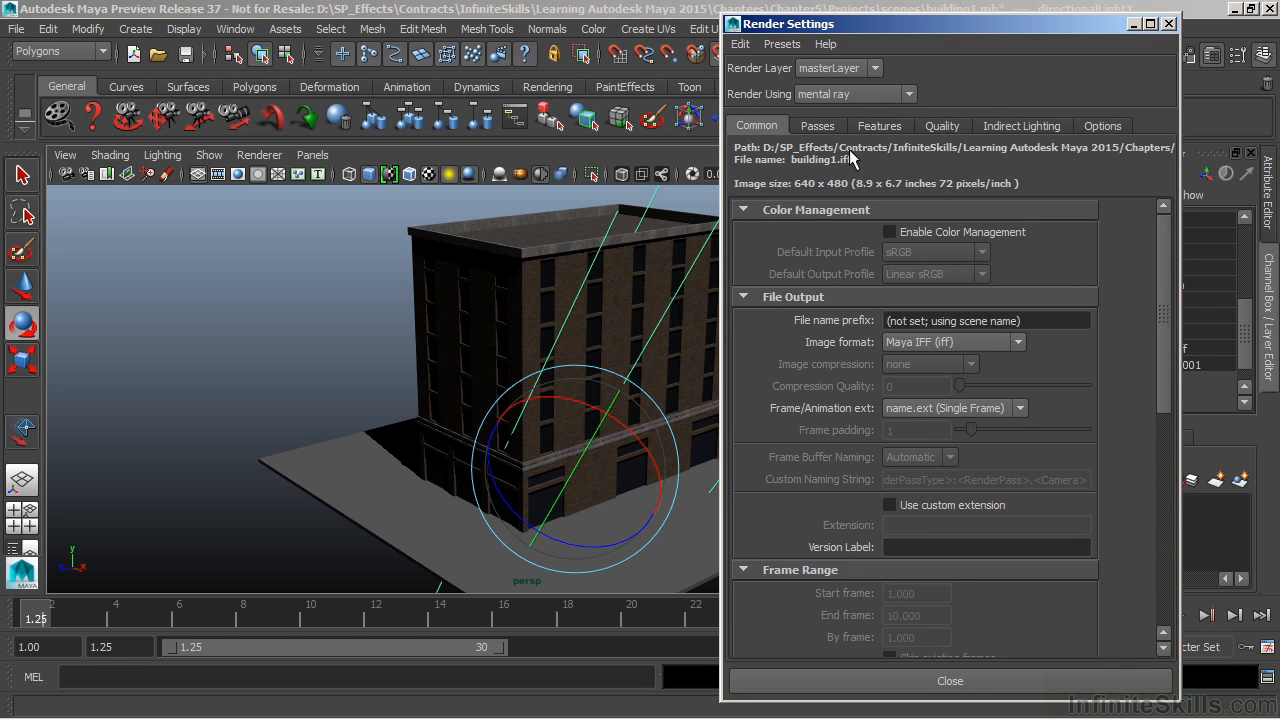
{"action": "left_click", "coordinate": [938, 126]}
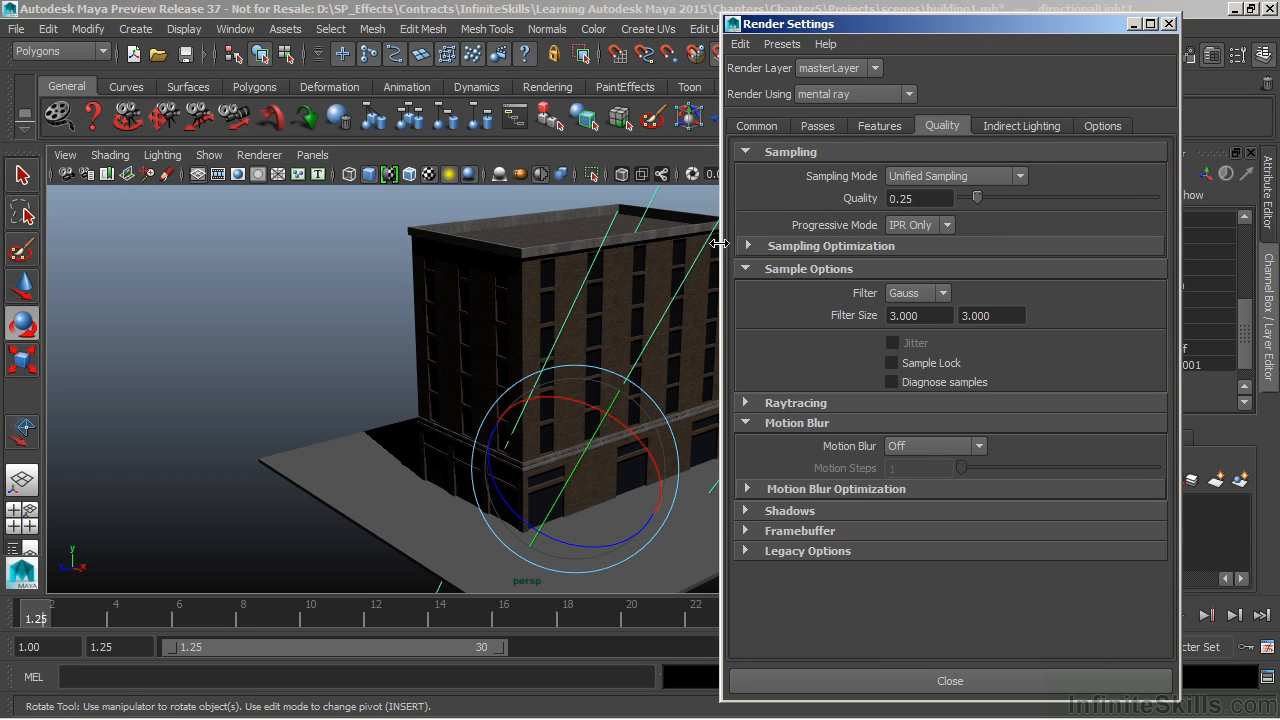
{"action": "left_click_drag", "start_coordinate": [721, 243], "coordinate": [808, 243]}
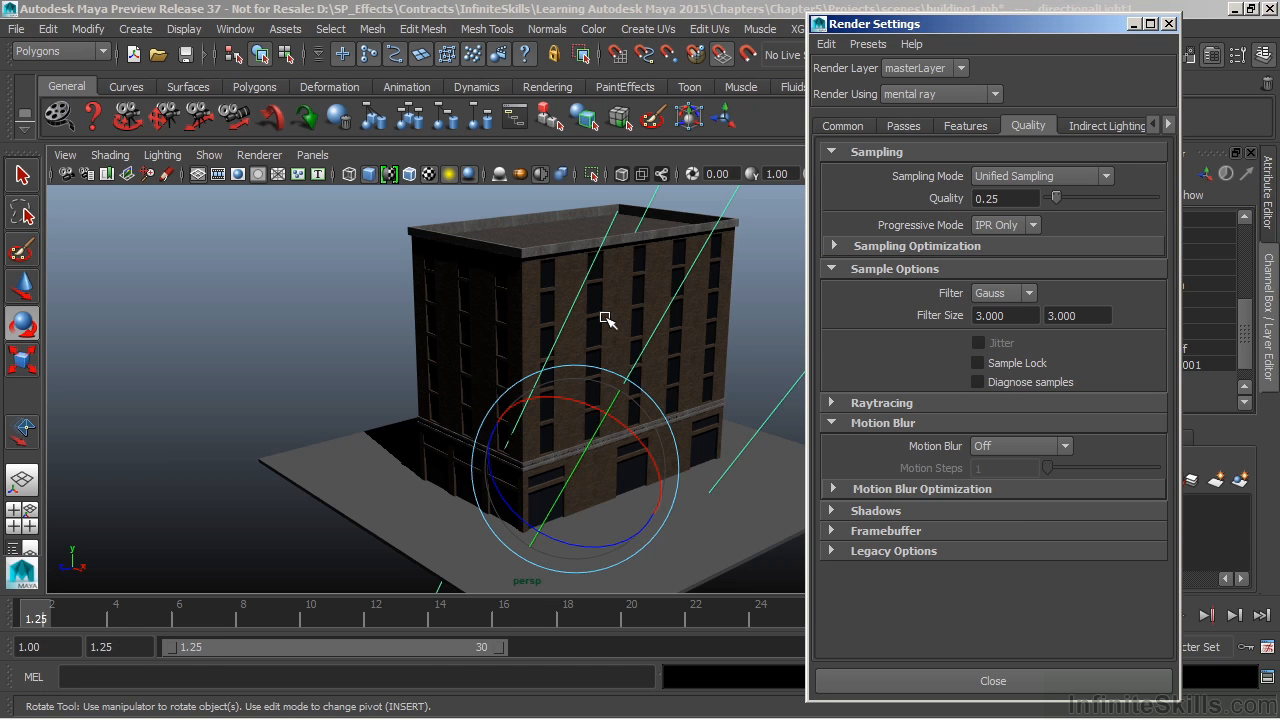
{"action": "left_click_drag", "start_coordinate": [876, 24], "coordinate": [895, 105]}
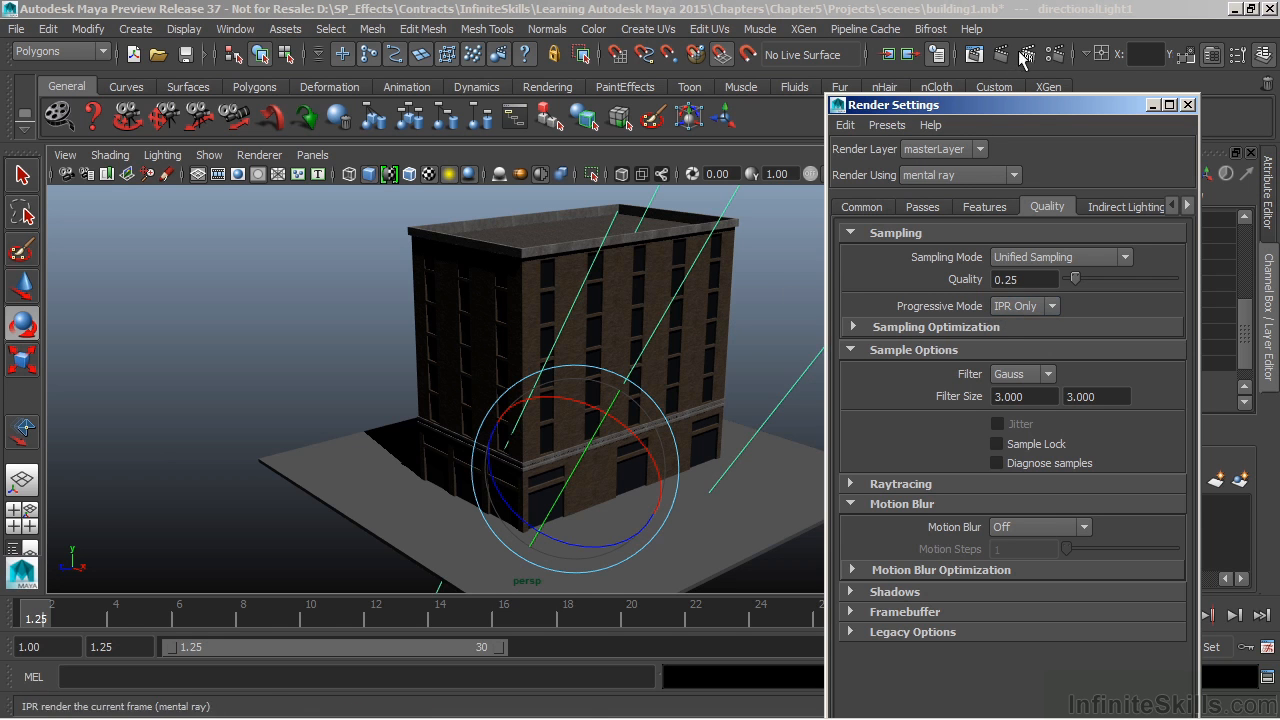
Step: Set the mental ray Progressive Mode to On and render the current frame of the building
{"action": "left_click", "coordinate": [1053, 306]}
{"action": "left_click", "coordinate": [1054, 310]}
{"action": "left_click", "coordinate": [1054, 308]}
{"action": "left_click", "coordinate": [1007, 338]}
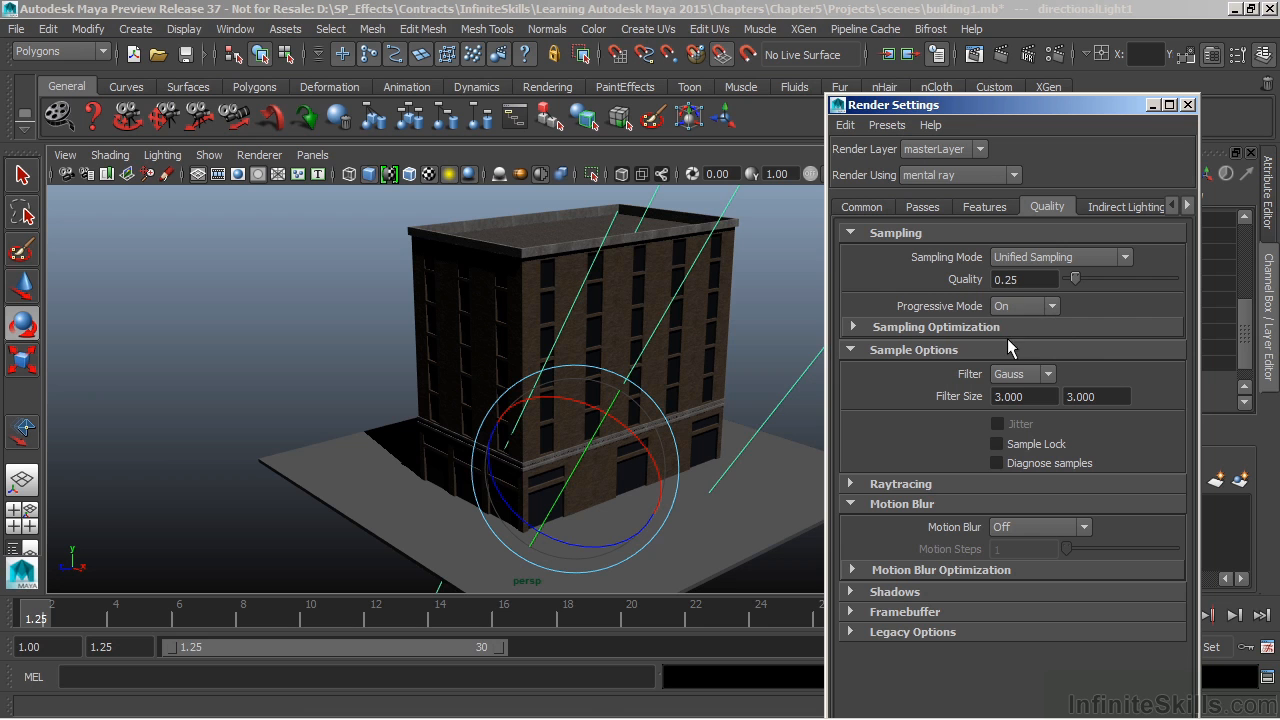
{"action": "left_click", "coordinate": [1000, 56]}
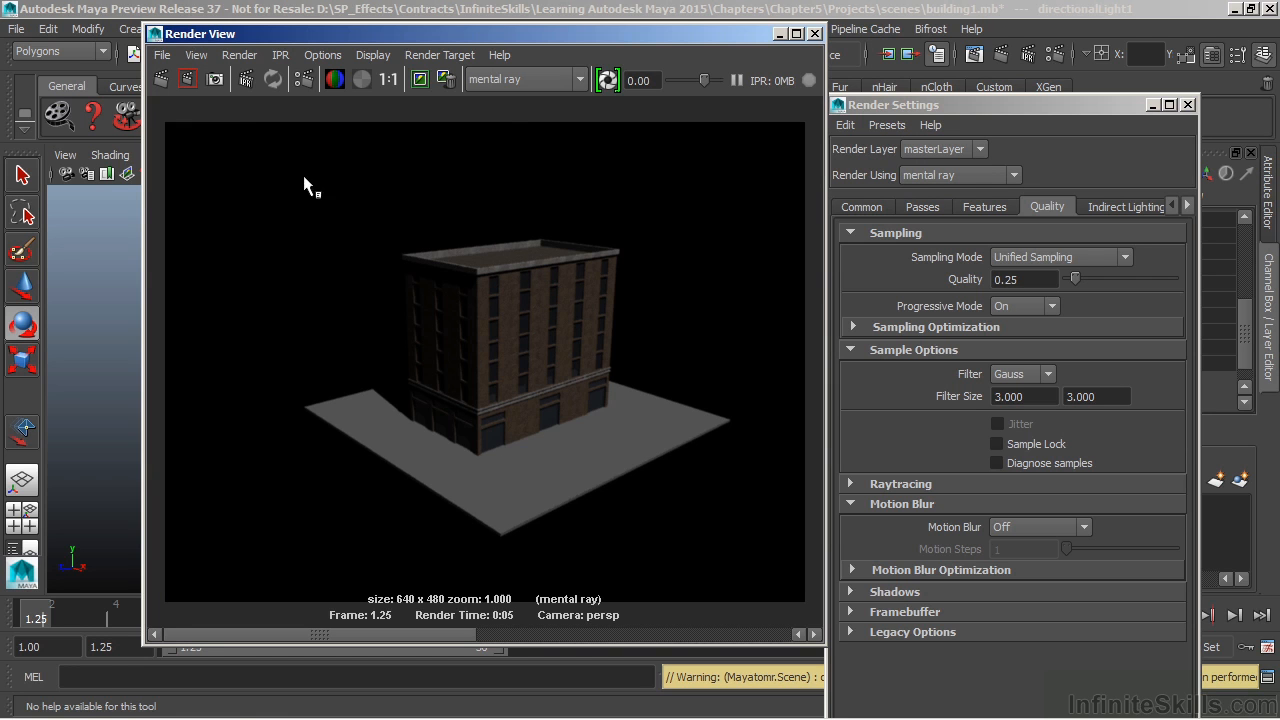
{"action": "left_click", "coordinate": [160, 80]}
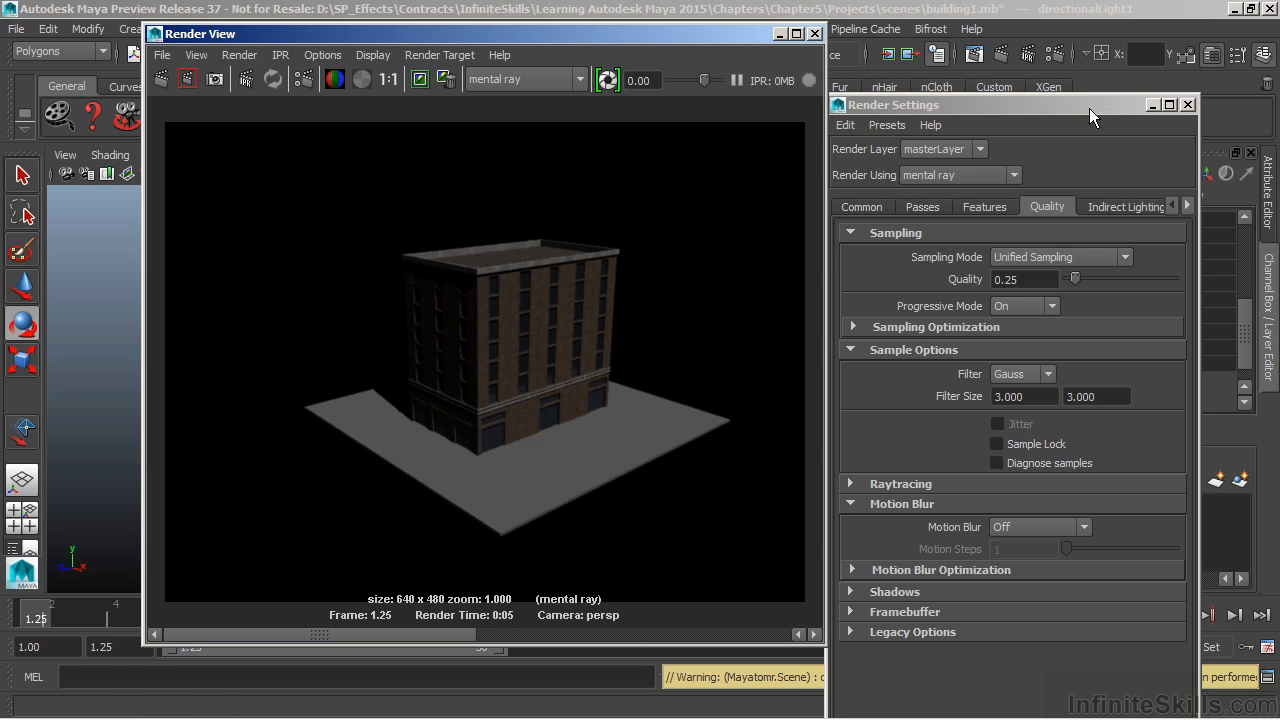
Step: Minimize Render Settings, rearrange the Render View window and start an IPR render of a region around the whole building
{"action": "left_click_drag", "start_coordinate": [1090, 108], "coordinate": [1135, 31]}
{"action": "left_click", "coordinate": [1198, 28]}
{"action": "left_click_drag", "start_coordinate": [690, 37], "coordinate": [565, 67]}
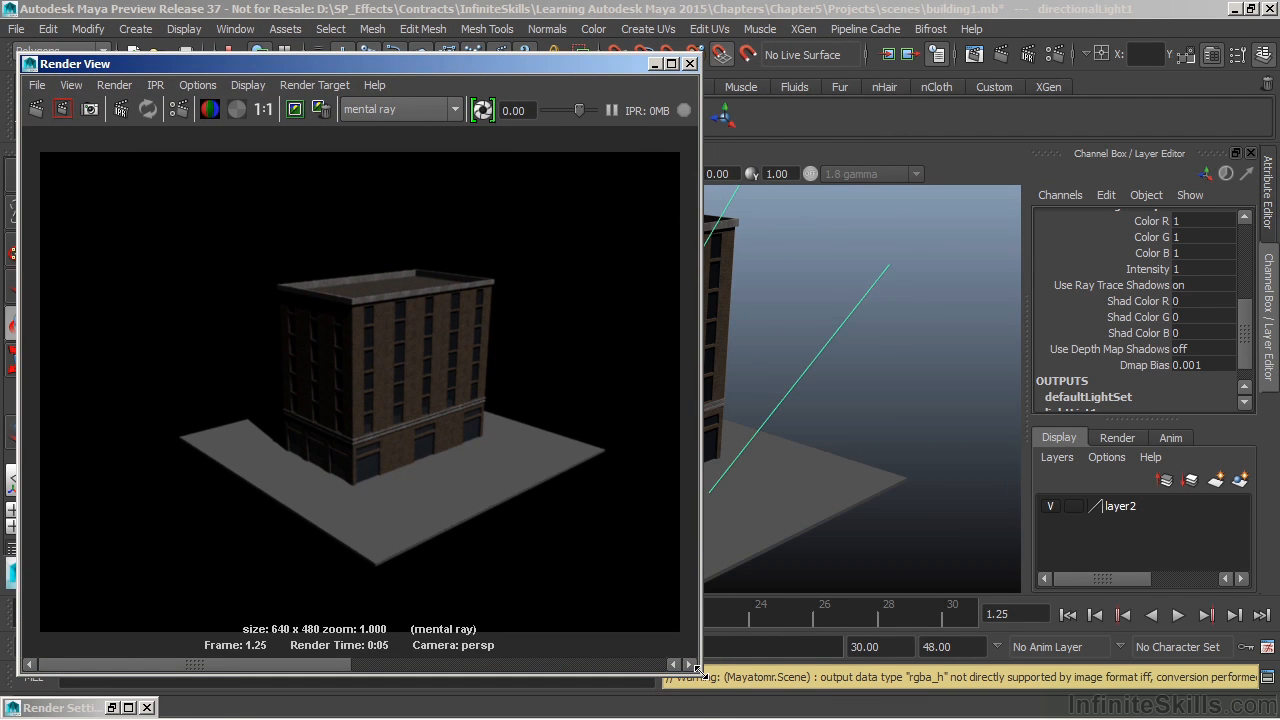
{"action": "left_click_drag", "start_coordinate": [699, 671], "coordinate": [715, 635]}
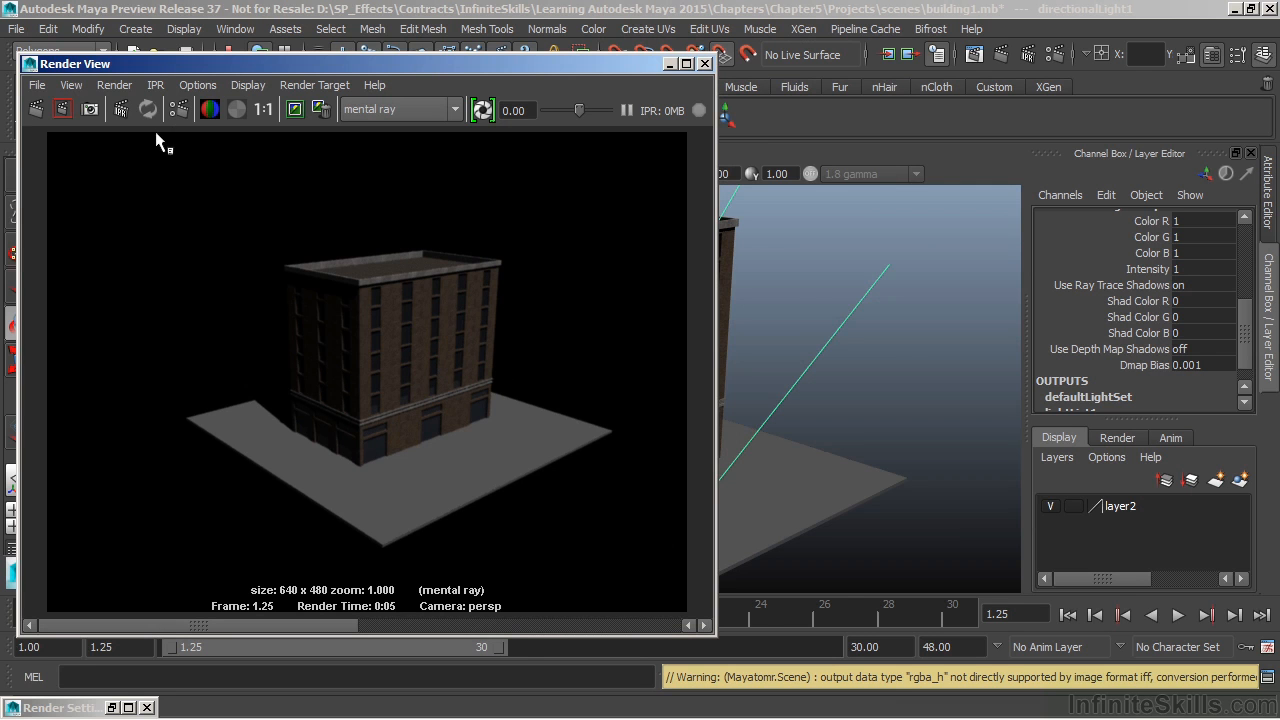
{"action": "left_click_drag", "start_coordinate": [210, 65], "coordinate": [226, 54]}
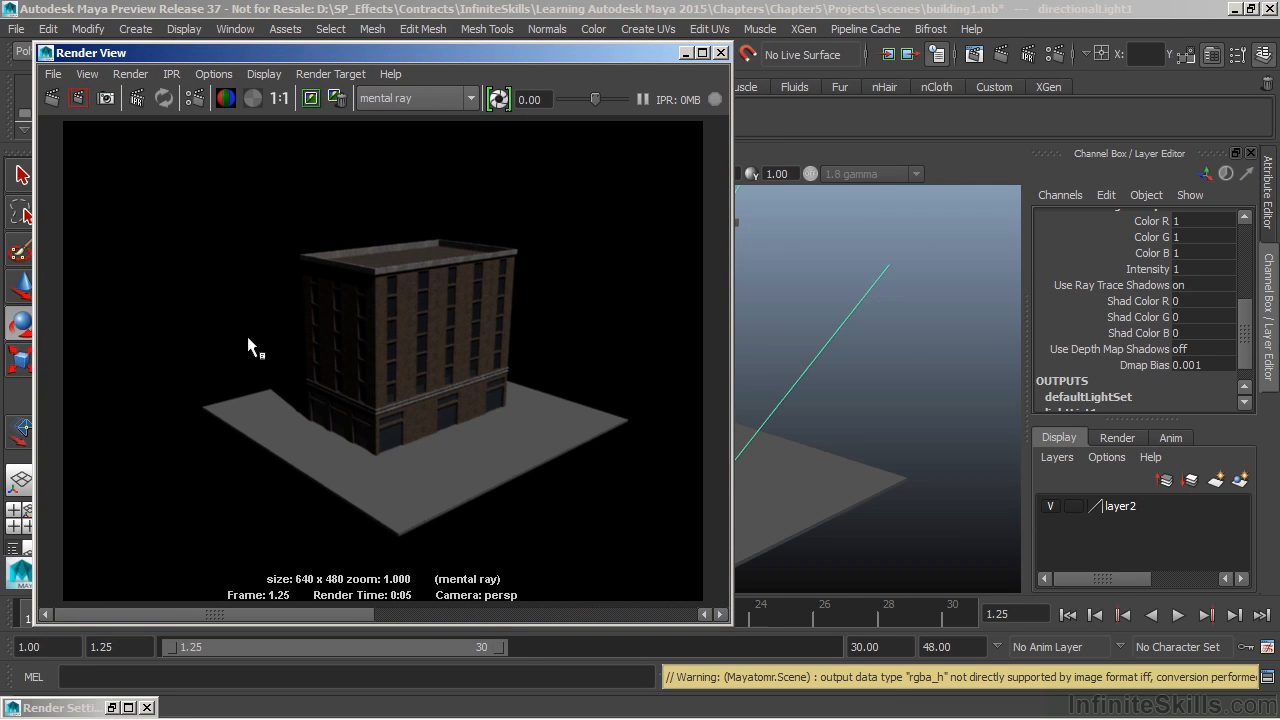
{"action": "left_click", "coordinate": [137, 99]}
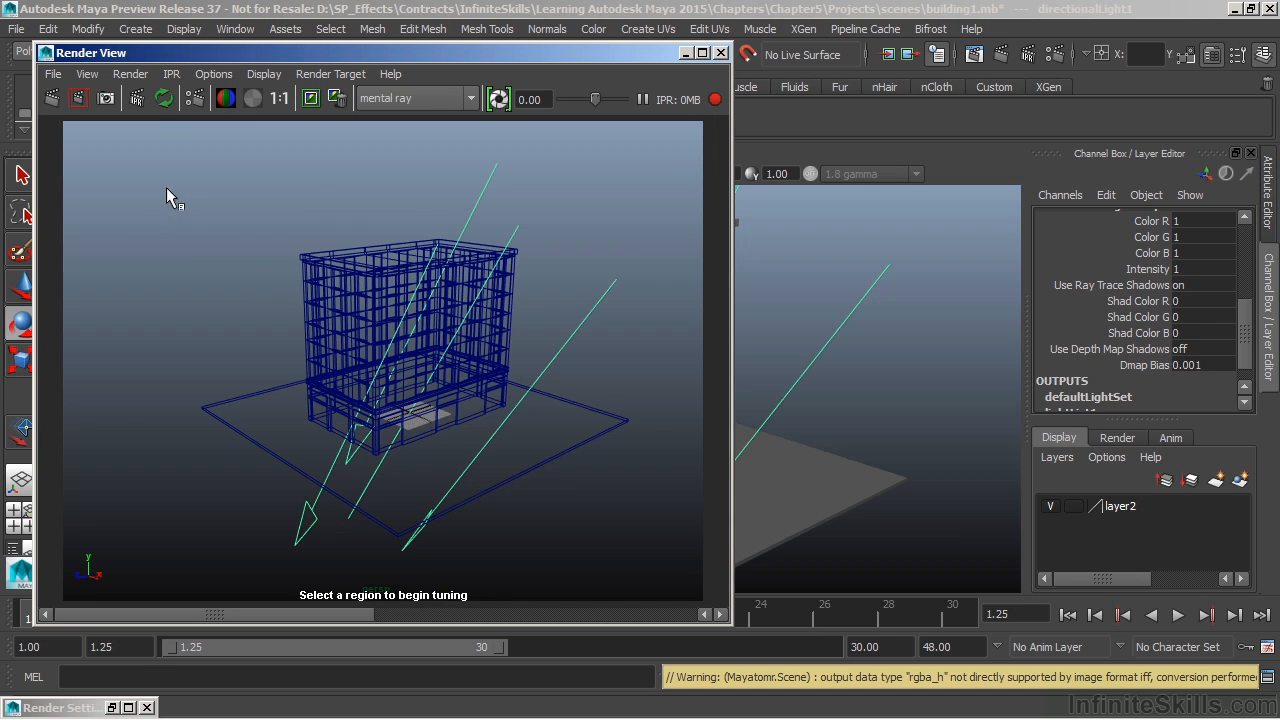
{"action": "left_click_drag", "start_coordinate": [168, 187], "coordinate": [653, 551]}
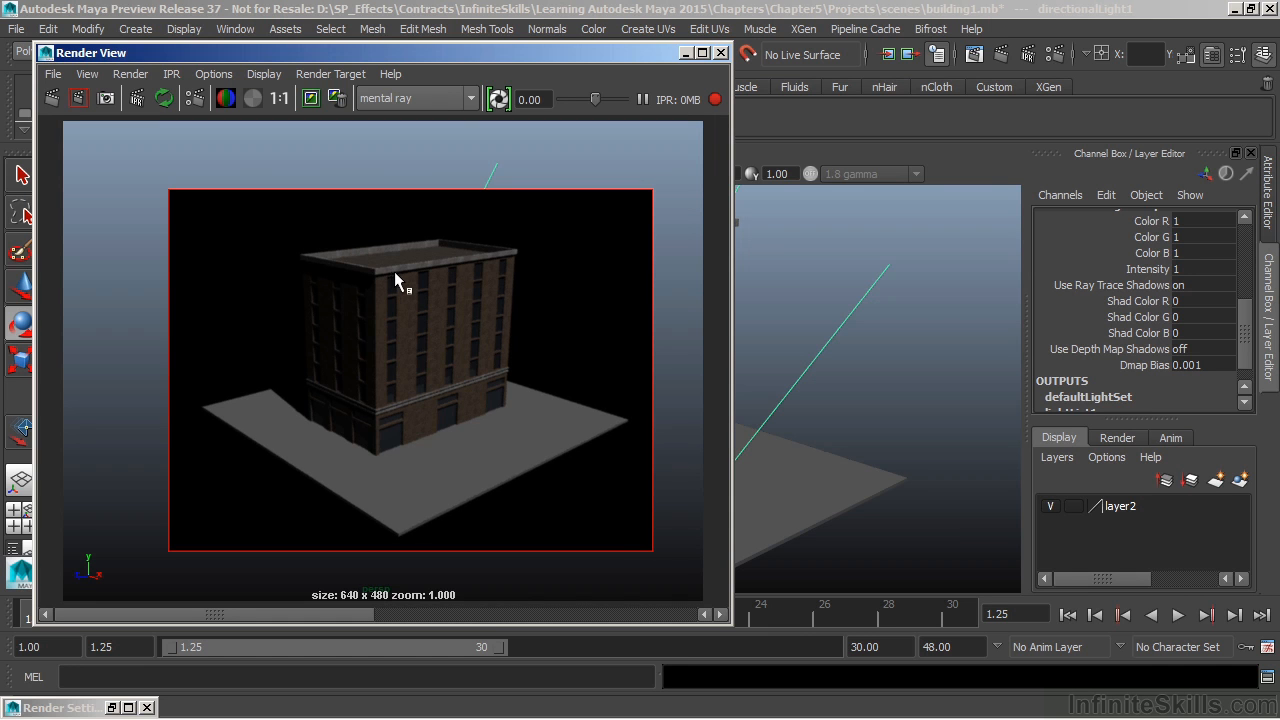
Step: Set the directional light's color to red to update the IPR render
{"action": "key", "text": "ctrl+a"}
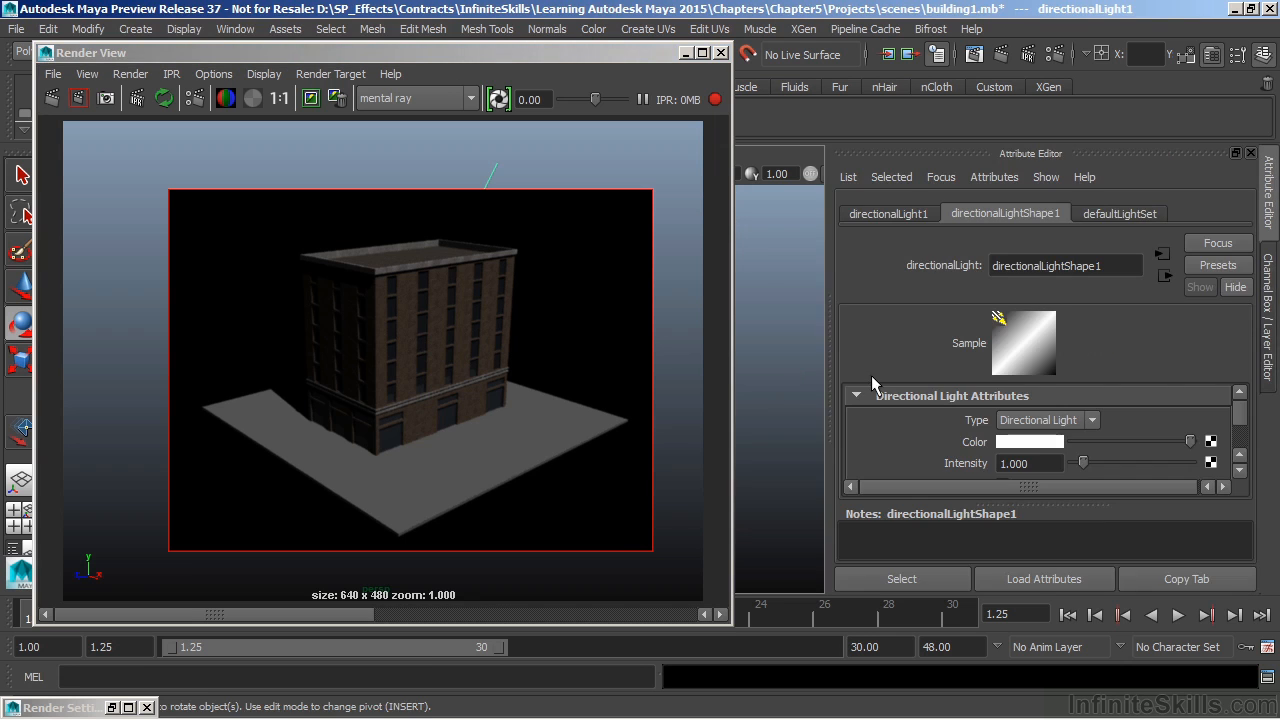
{"action": "key", "text": "ctrl+a"}
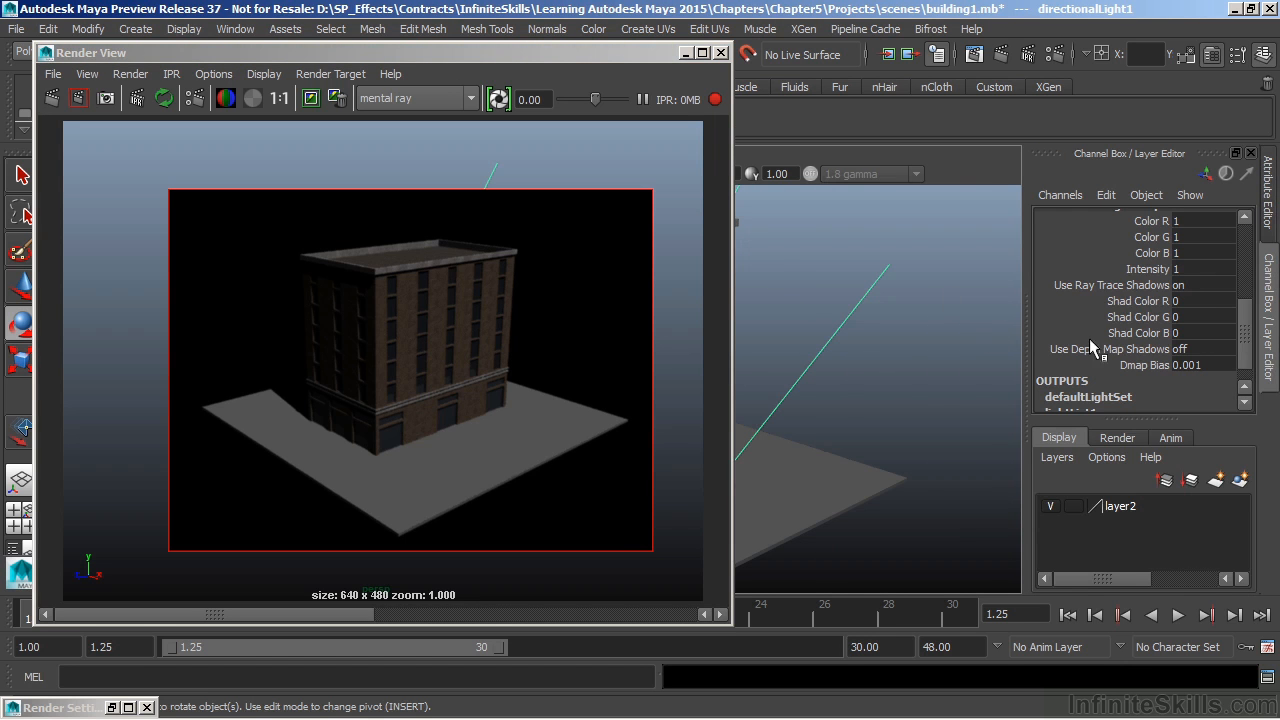
{"action": "left_click", "coordinate": [1268, 228]}
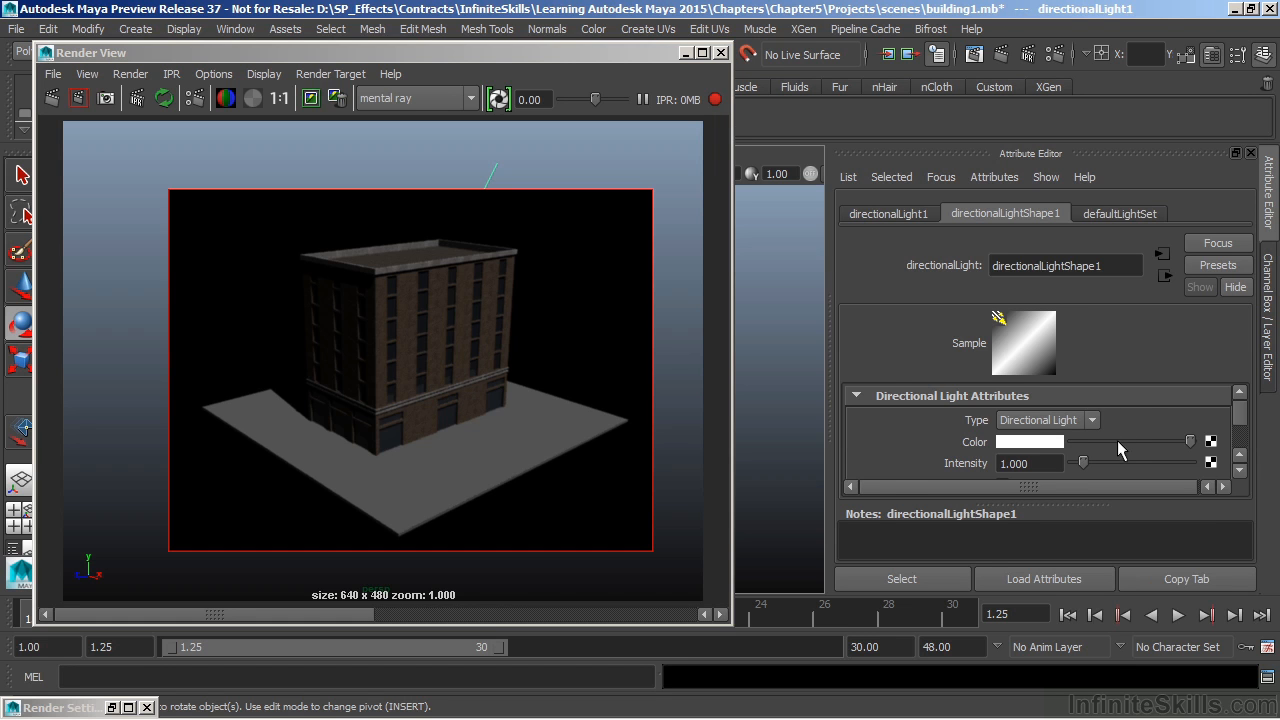
{"action": "left_click", "coordinate": [1032, 442]}
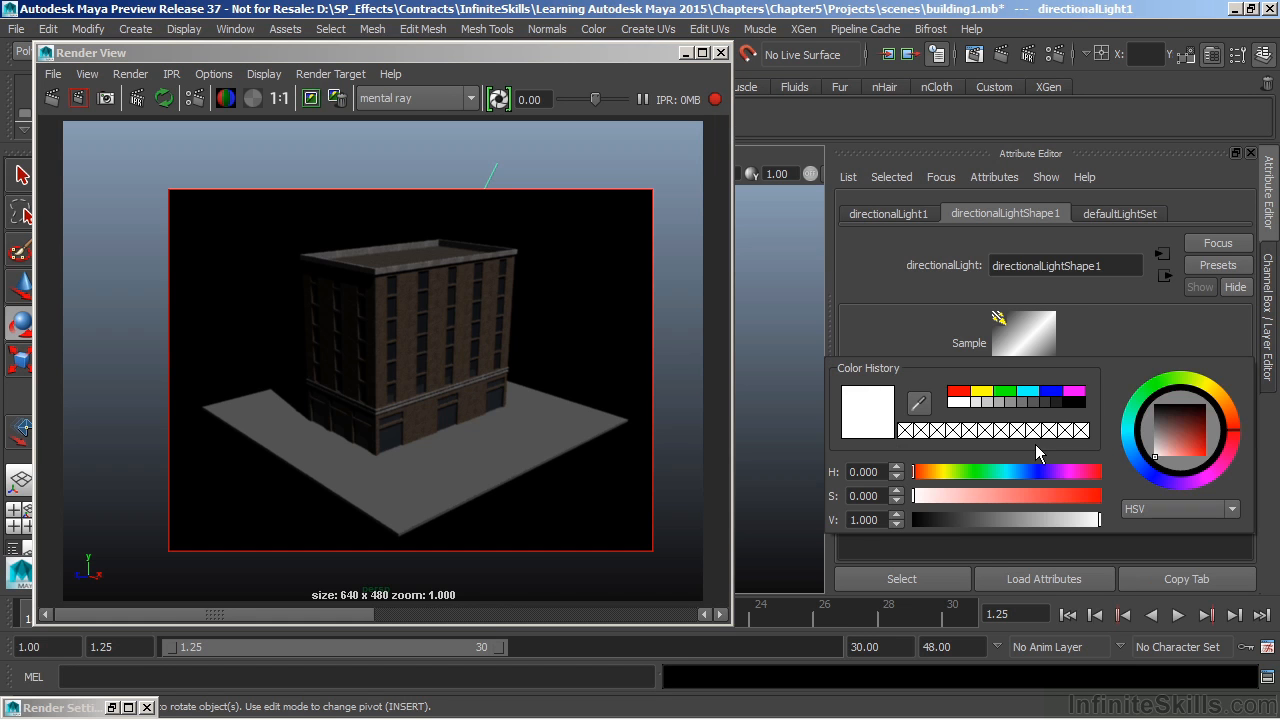
{"action": "left_click", "coordinate": [955, 399]}
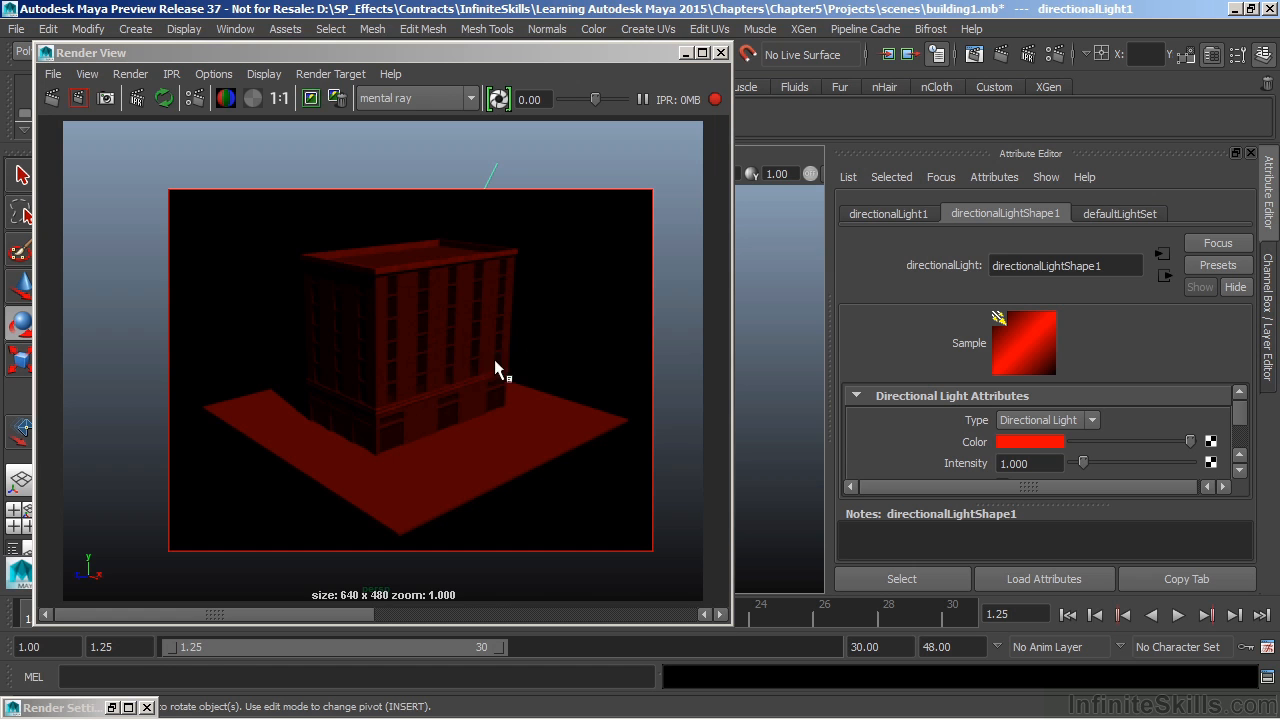
Step: Rotate the directional light to a new angle in the viewport and set its color back to white
{"action": "left_click_drag", "start_coordinate": [535, 61], "coordinate": [447, 66]}
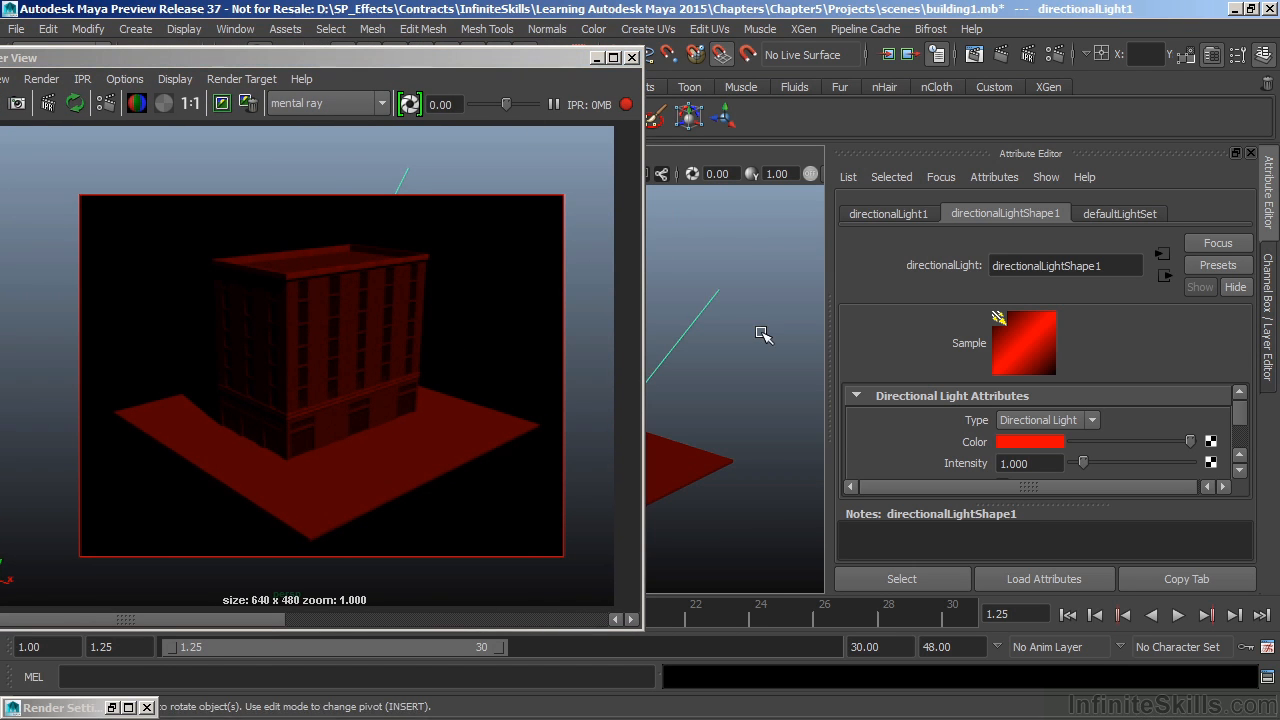
{"action": "middle_click_drag", "start_coordinate": [714, 374], "coordinate": [712, 380]}
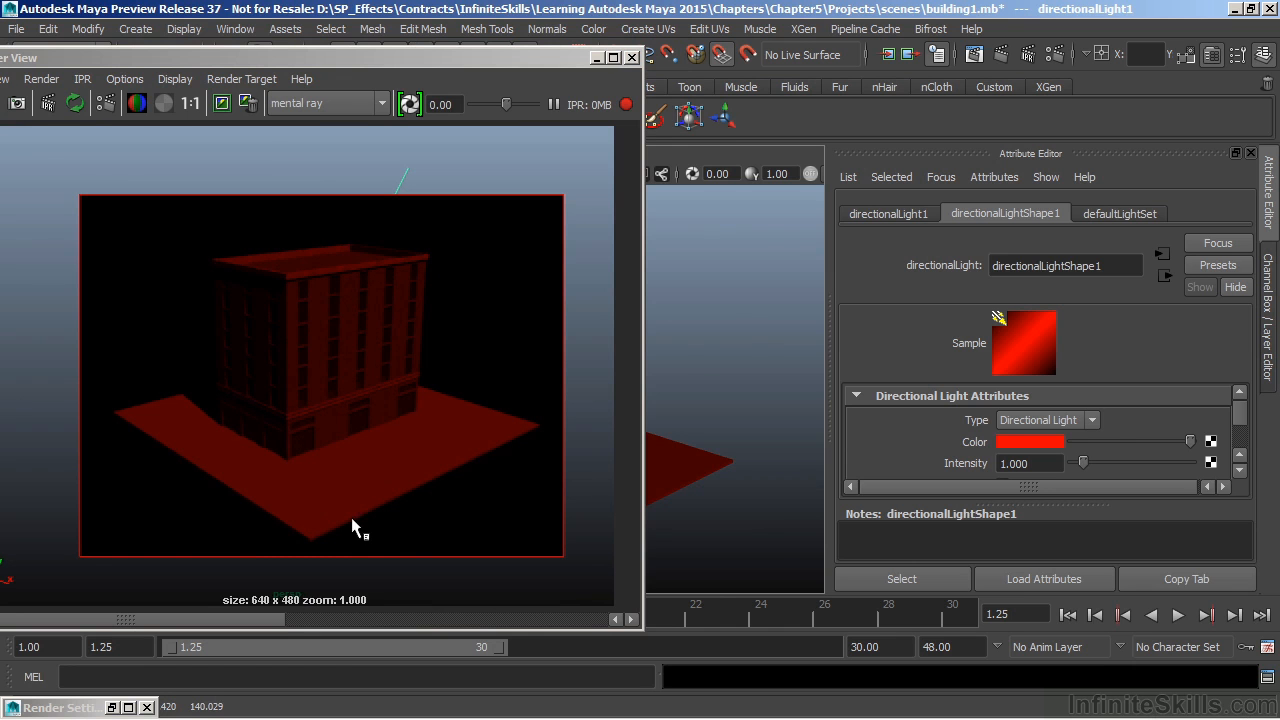
{"action": "left_click", "coordinate": [1010, 447]}
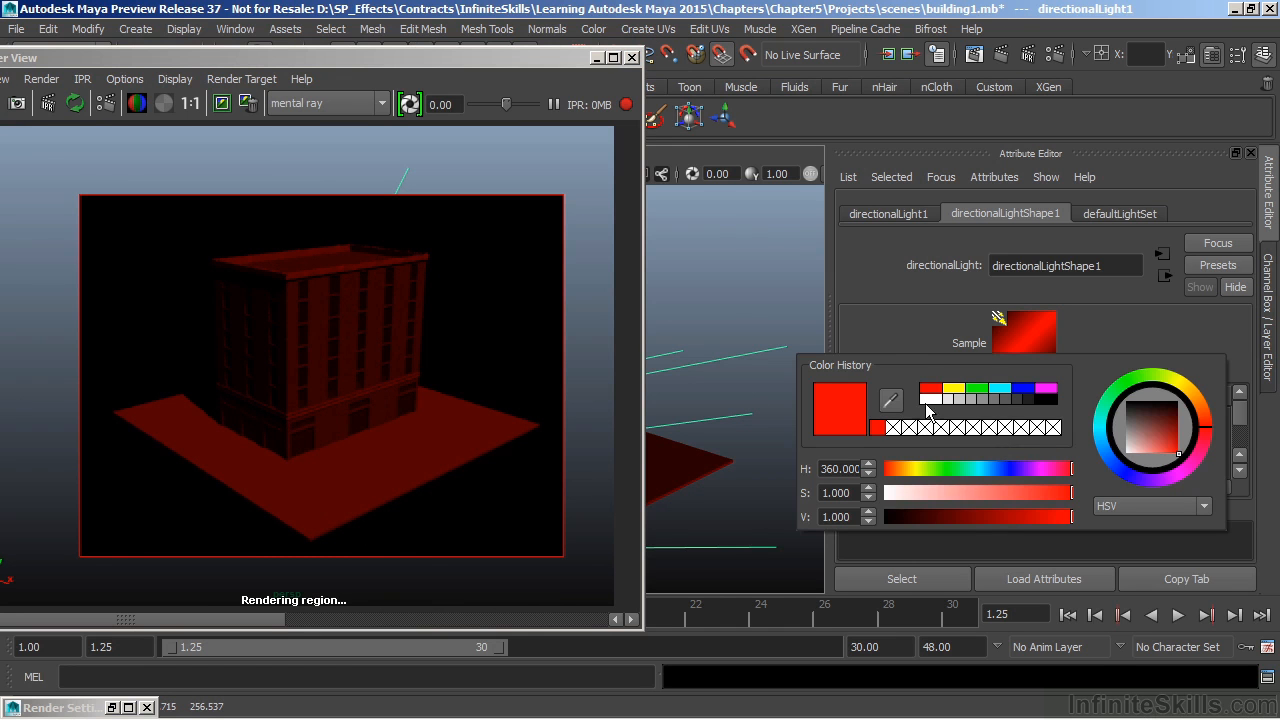
{"action": "left_click", "coordinate": [930, 399]}
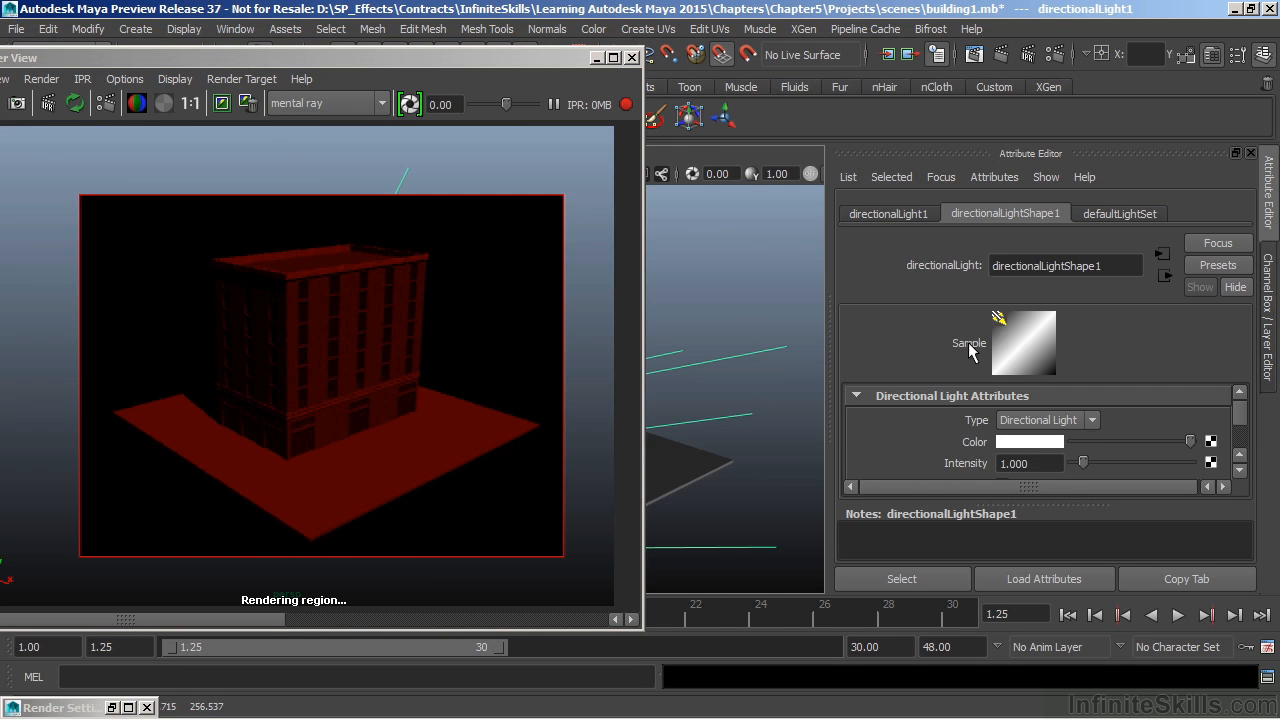